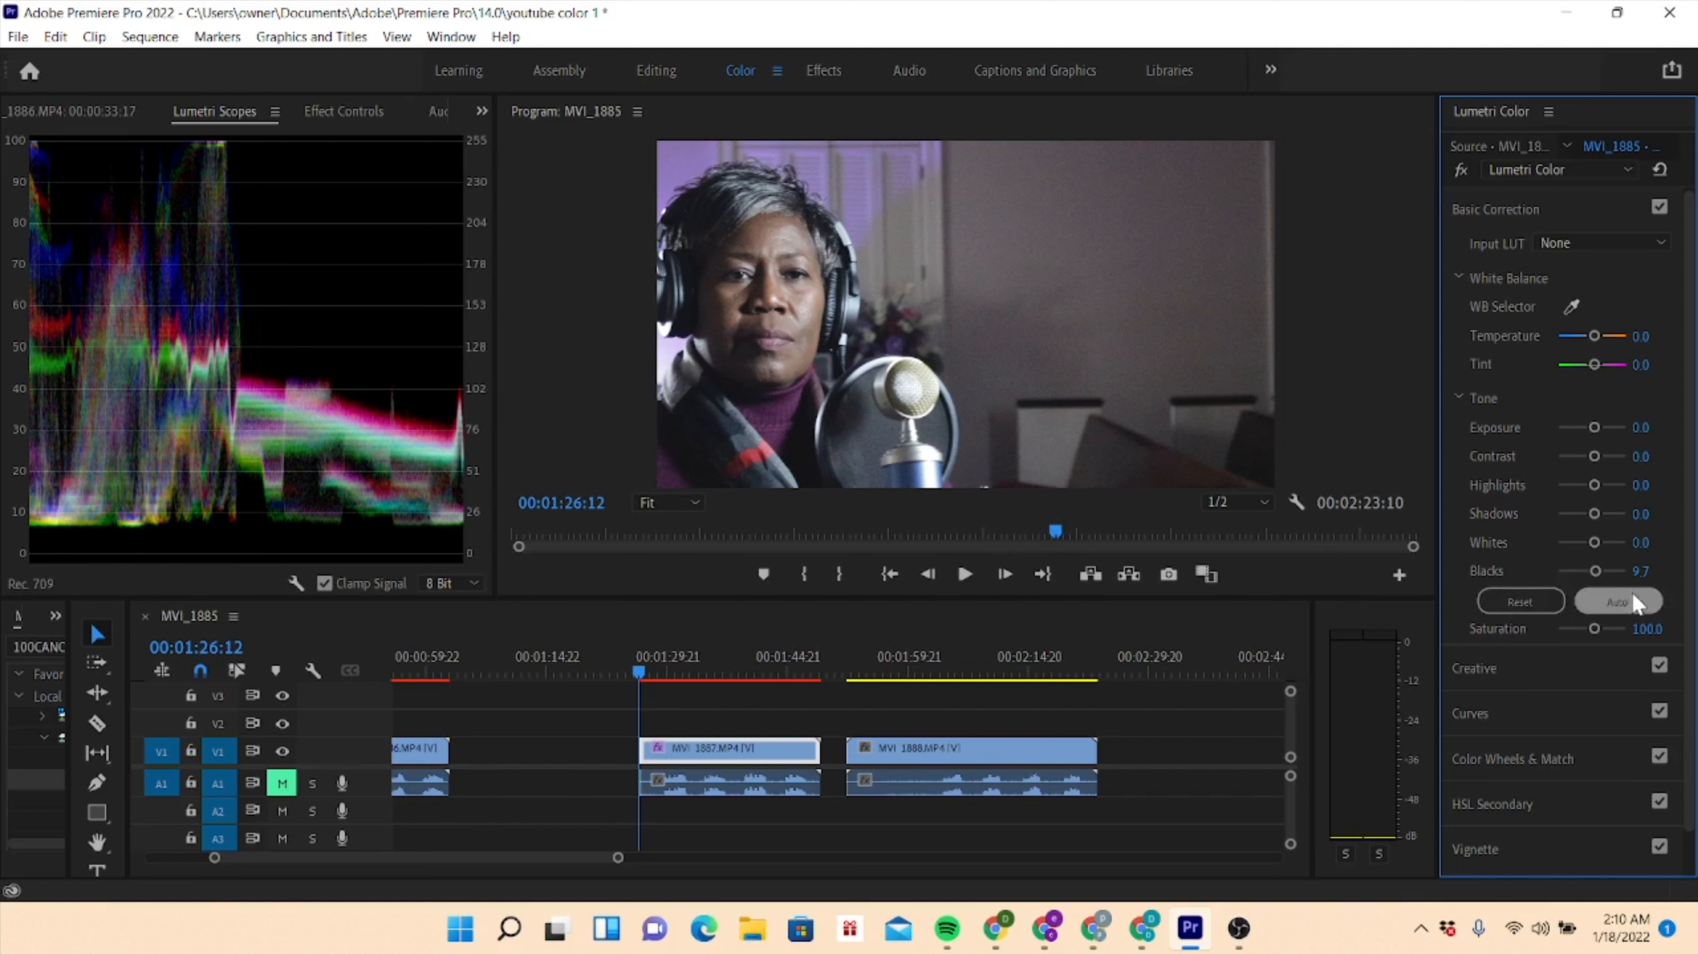
Adjust the MVI_1887 clip's tone in Basic Correction: Blacks 25.8, Whites -25.8 and Shadows 12.9.
drag(1595, 572, 1602, 583)
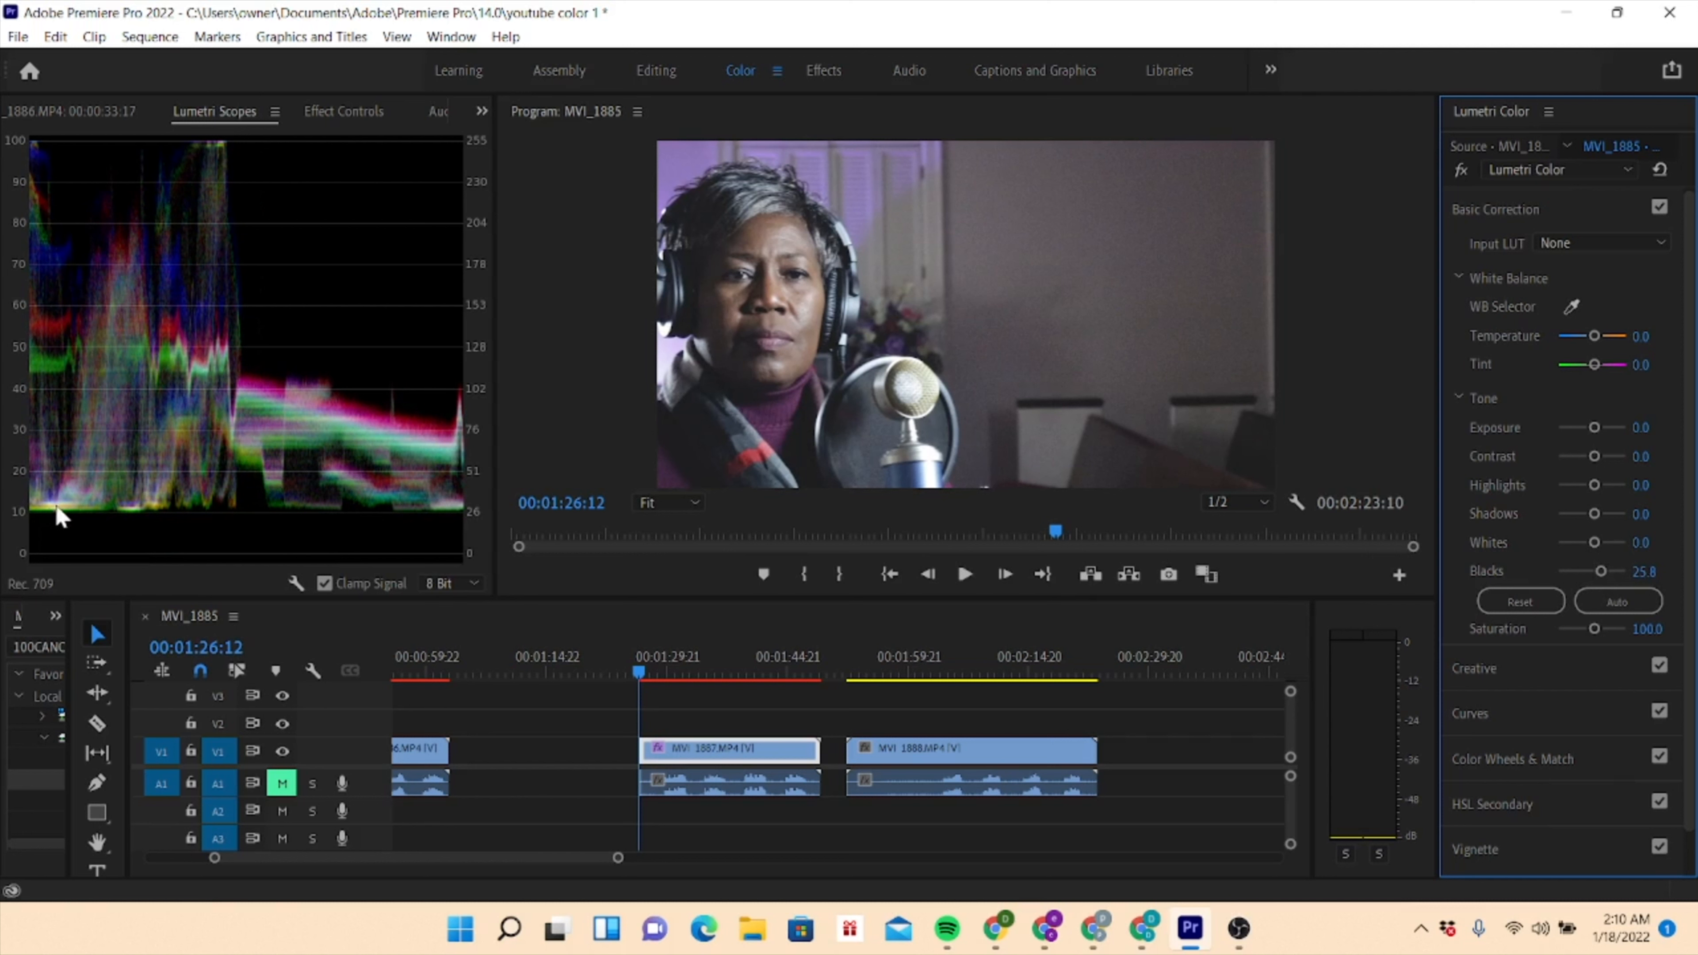
mouse_move(1594, 542)
mouse_down()
mouse_move(1609, 547)
mouse_move(1587, 564)
mouse_up()
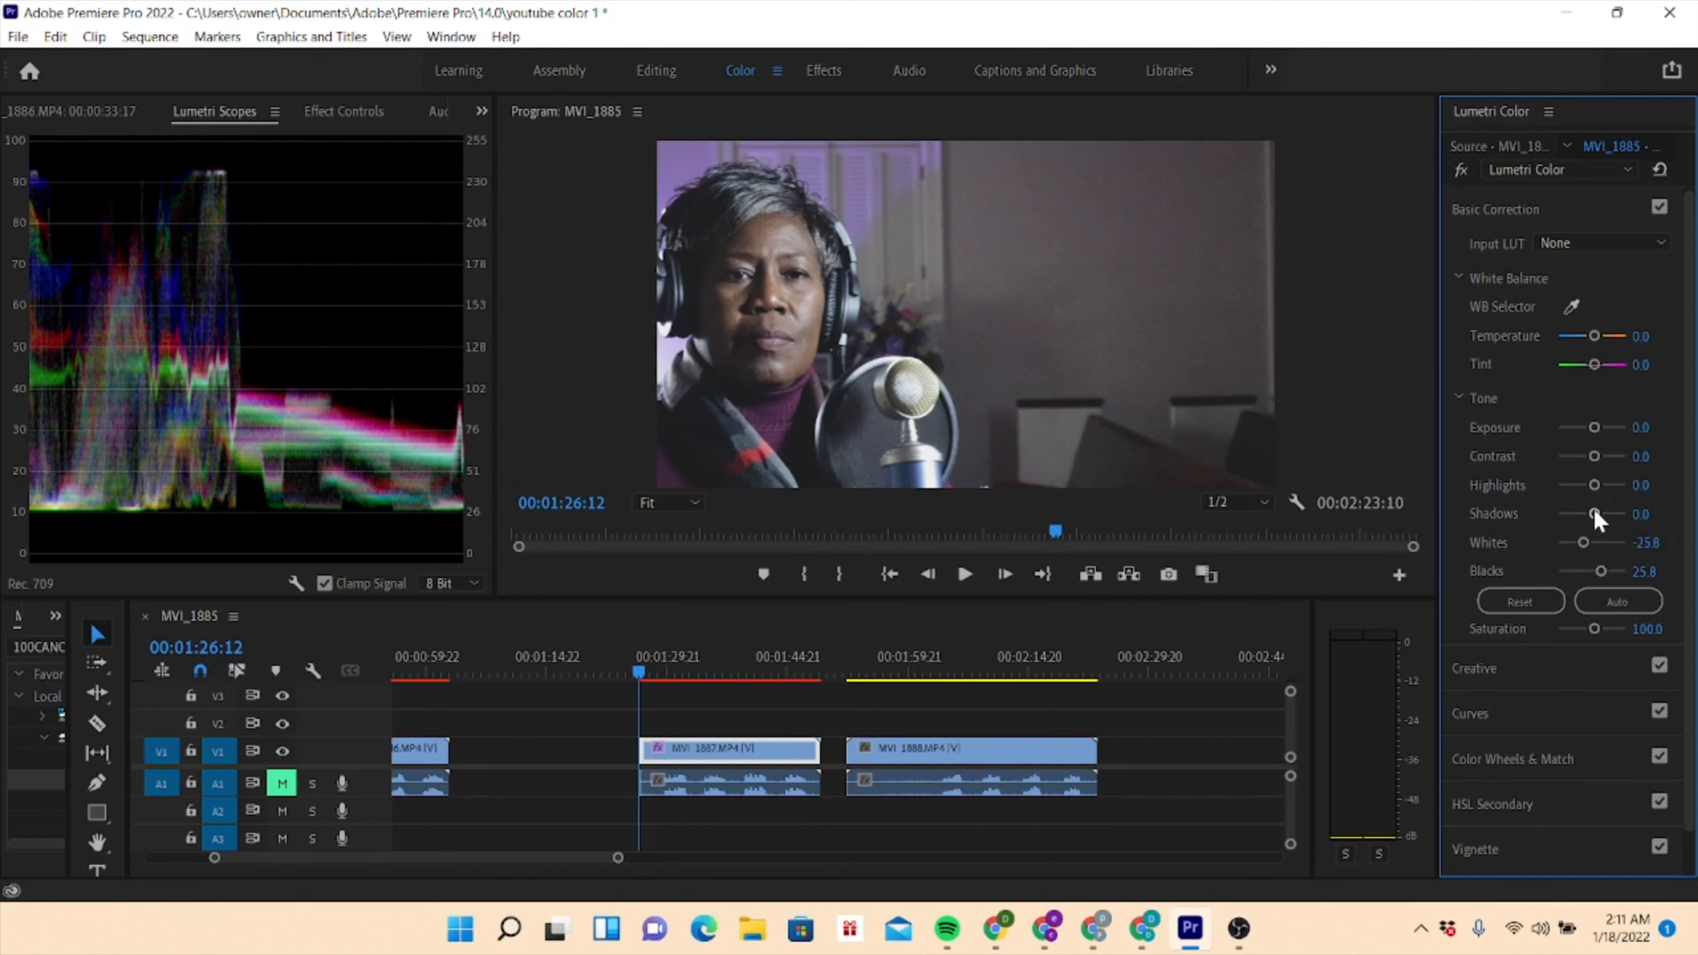
mouse_move(1595, 513)
mouse_down()
mouse_move(1569, 530)
mouse_move(1596, 526)
mouse_up()
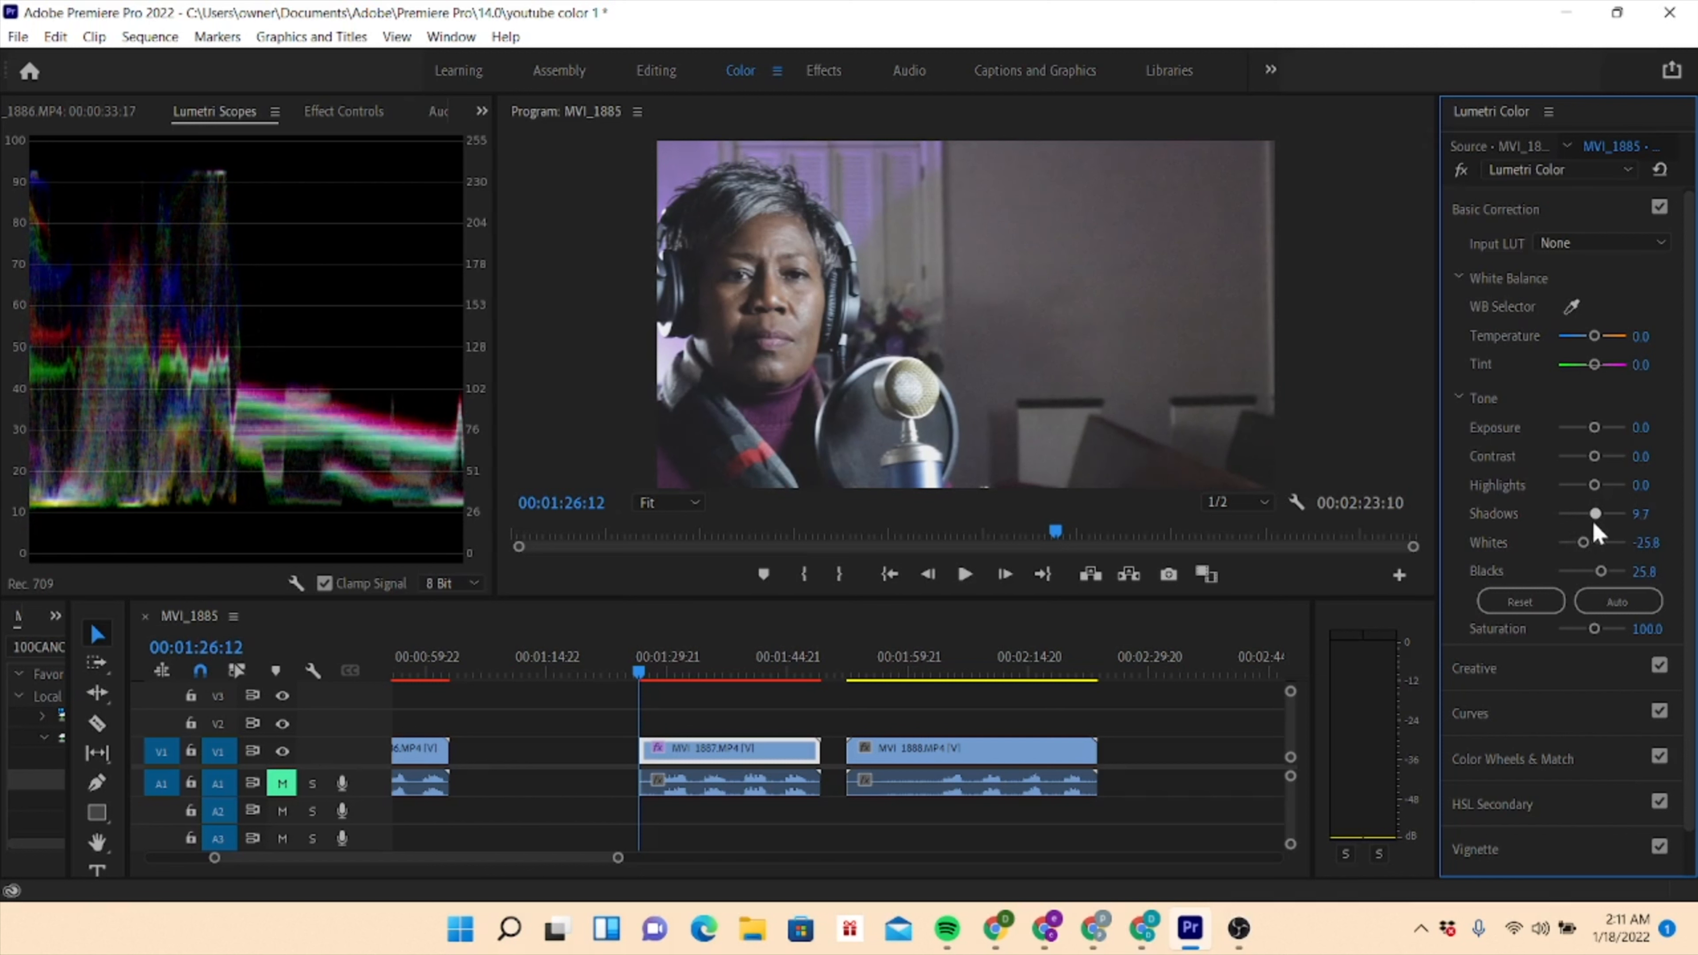
drag(1595, 485, 1580, 496)
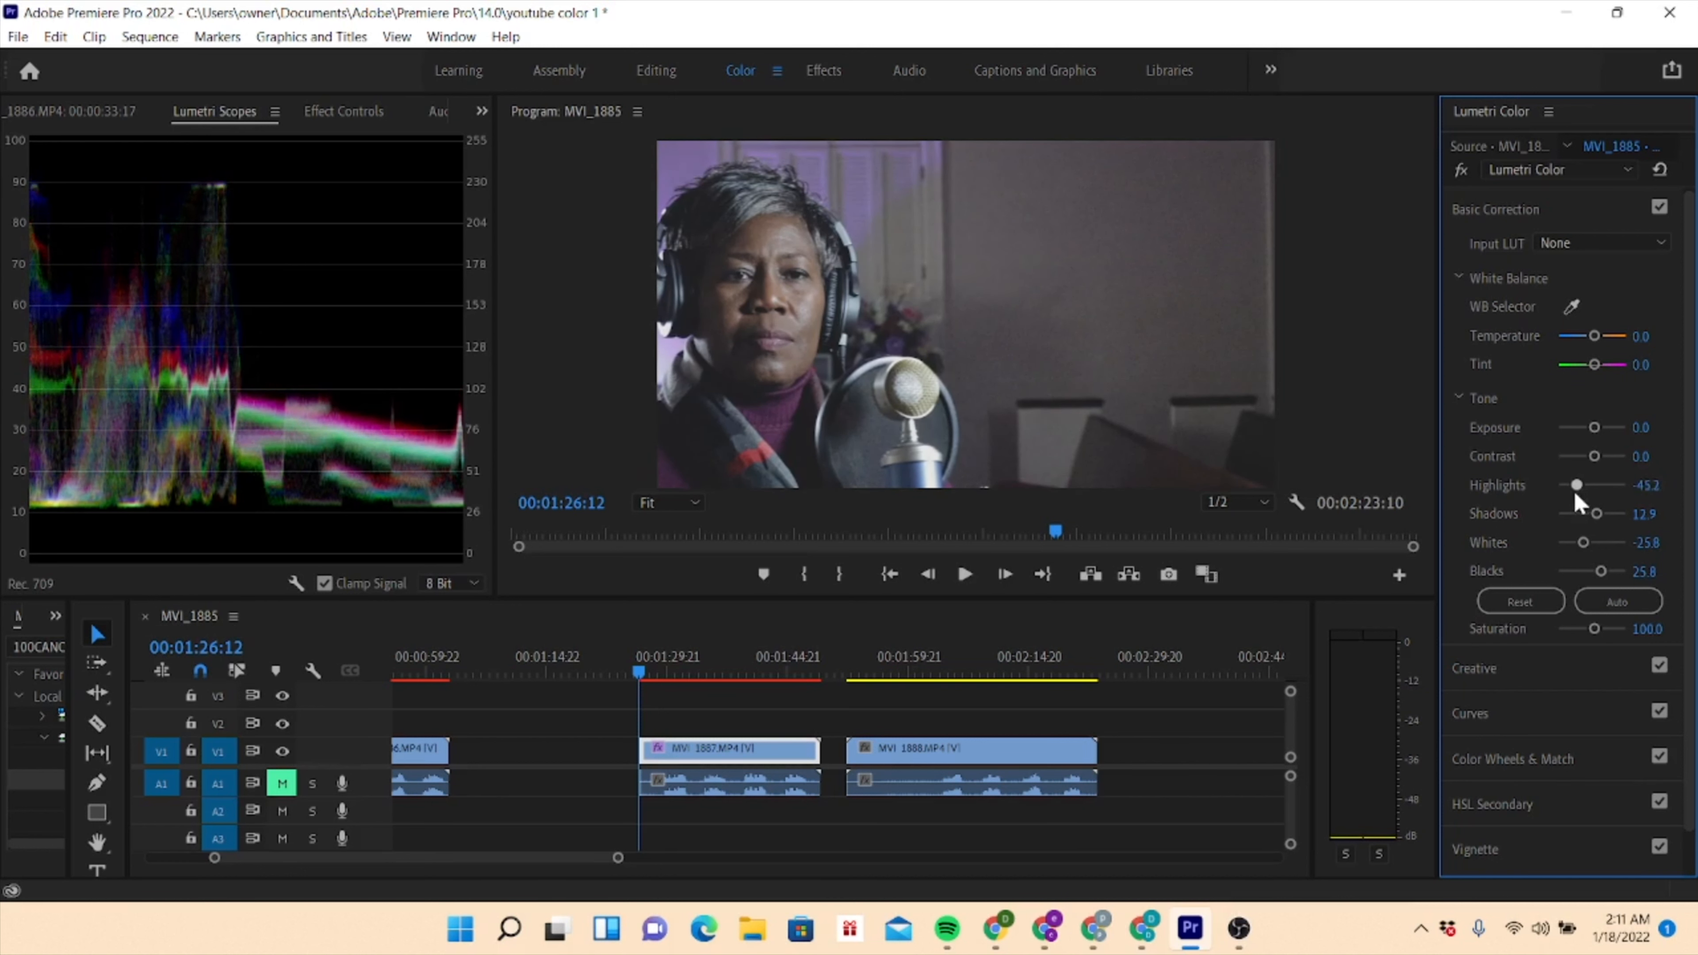
mouse_move(1579, 490)
mouse_down()
mouse_move(1636, 500)
mouse_move(1593, 508)
mouse_up()
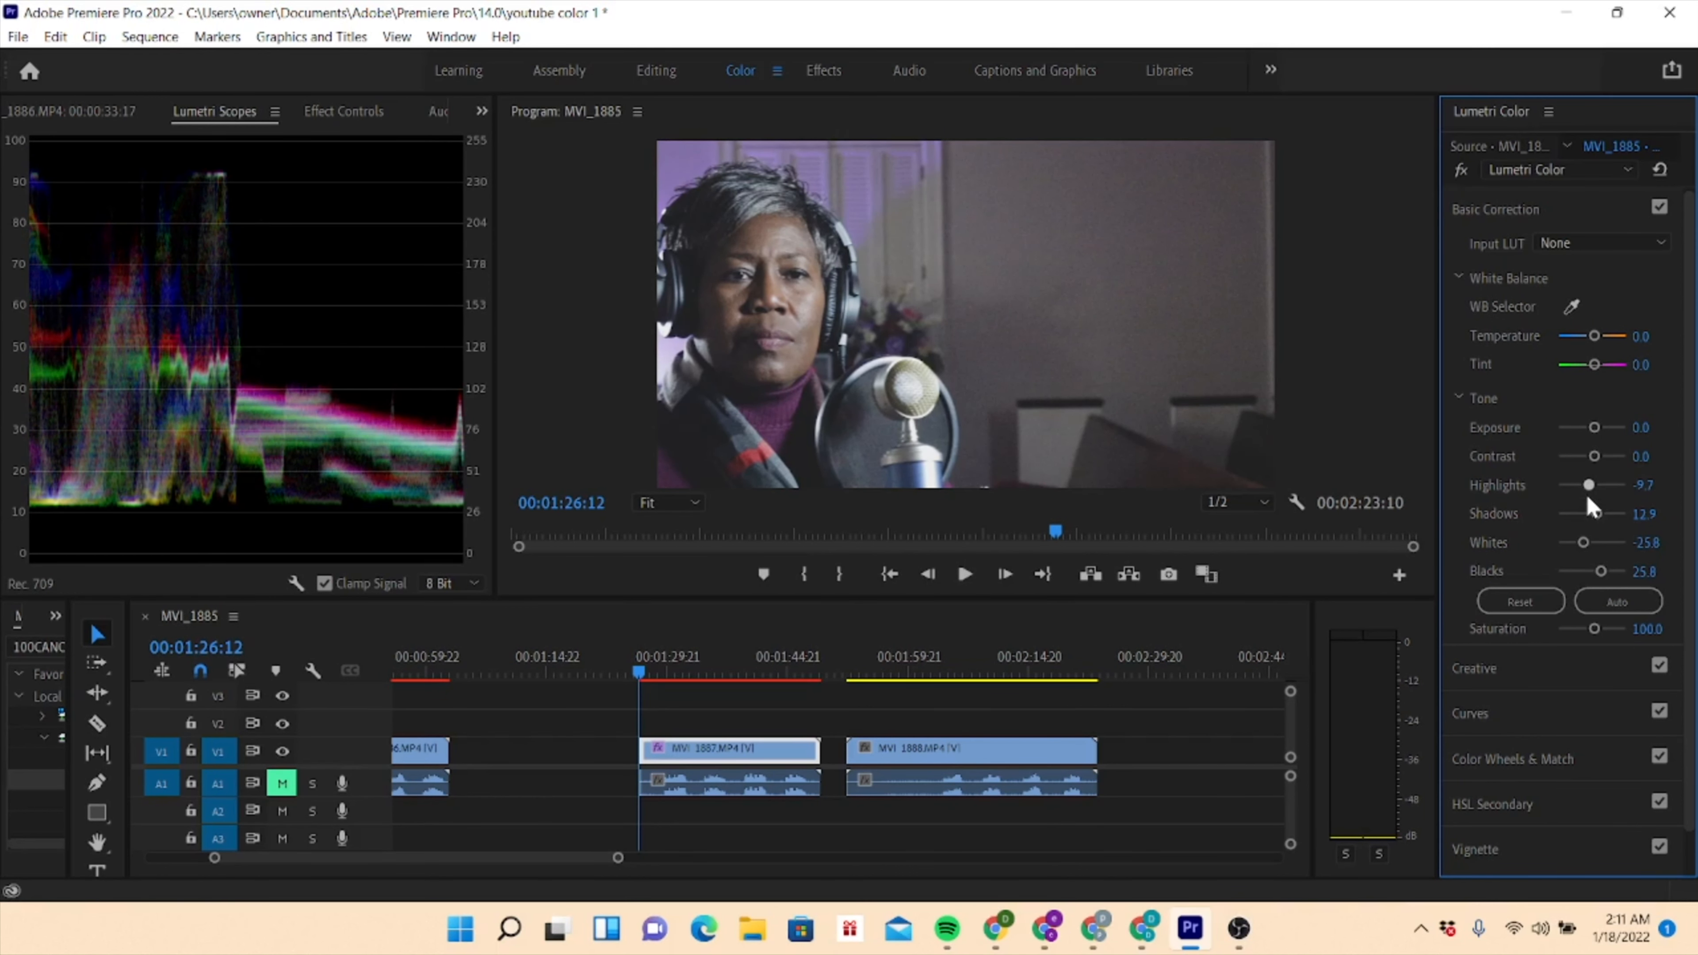
double_click(1589, 484)
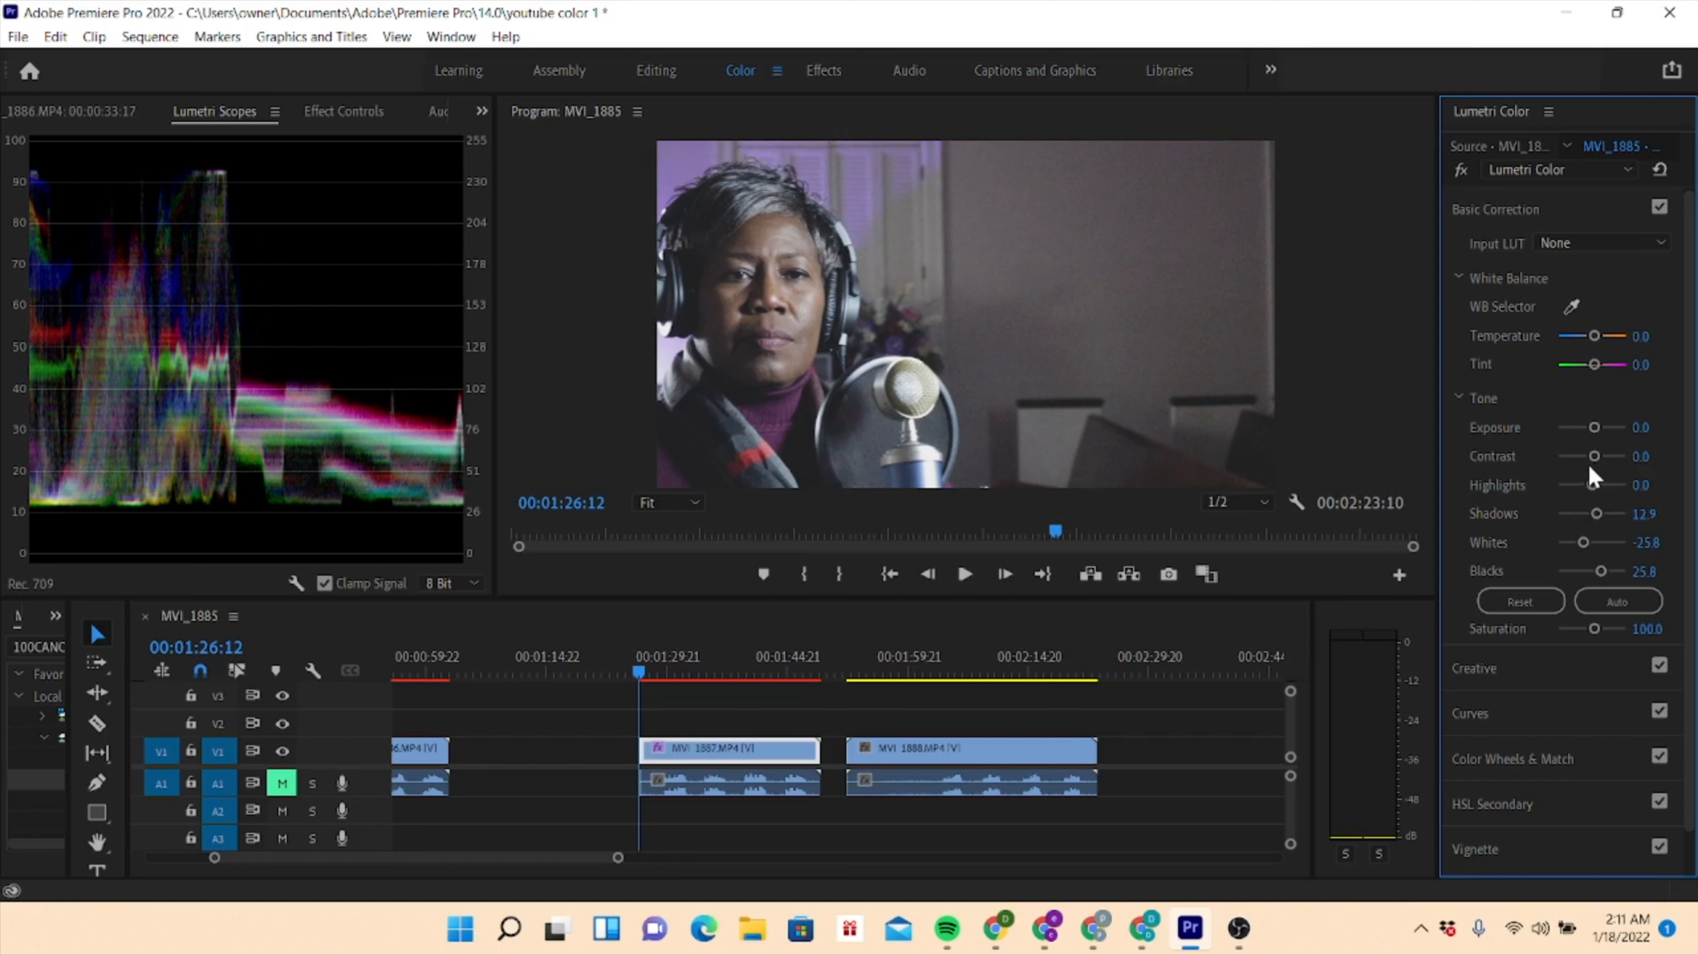
Set the MVI_1887 clip's Contrast to -16.1, Exposure to -0.2 and white balance Temperature to 12.9.
mouse_move(1595, 457)
mouse_down()
mouse_move(1571, 457)
mouse_move(1631, 467)
mouse_move(1590, 482)
mouse_up()
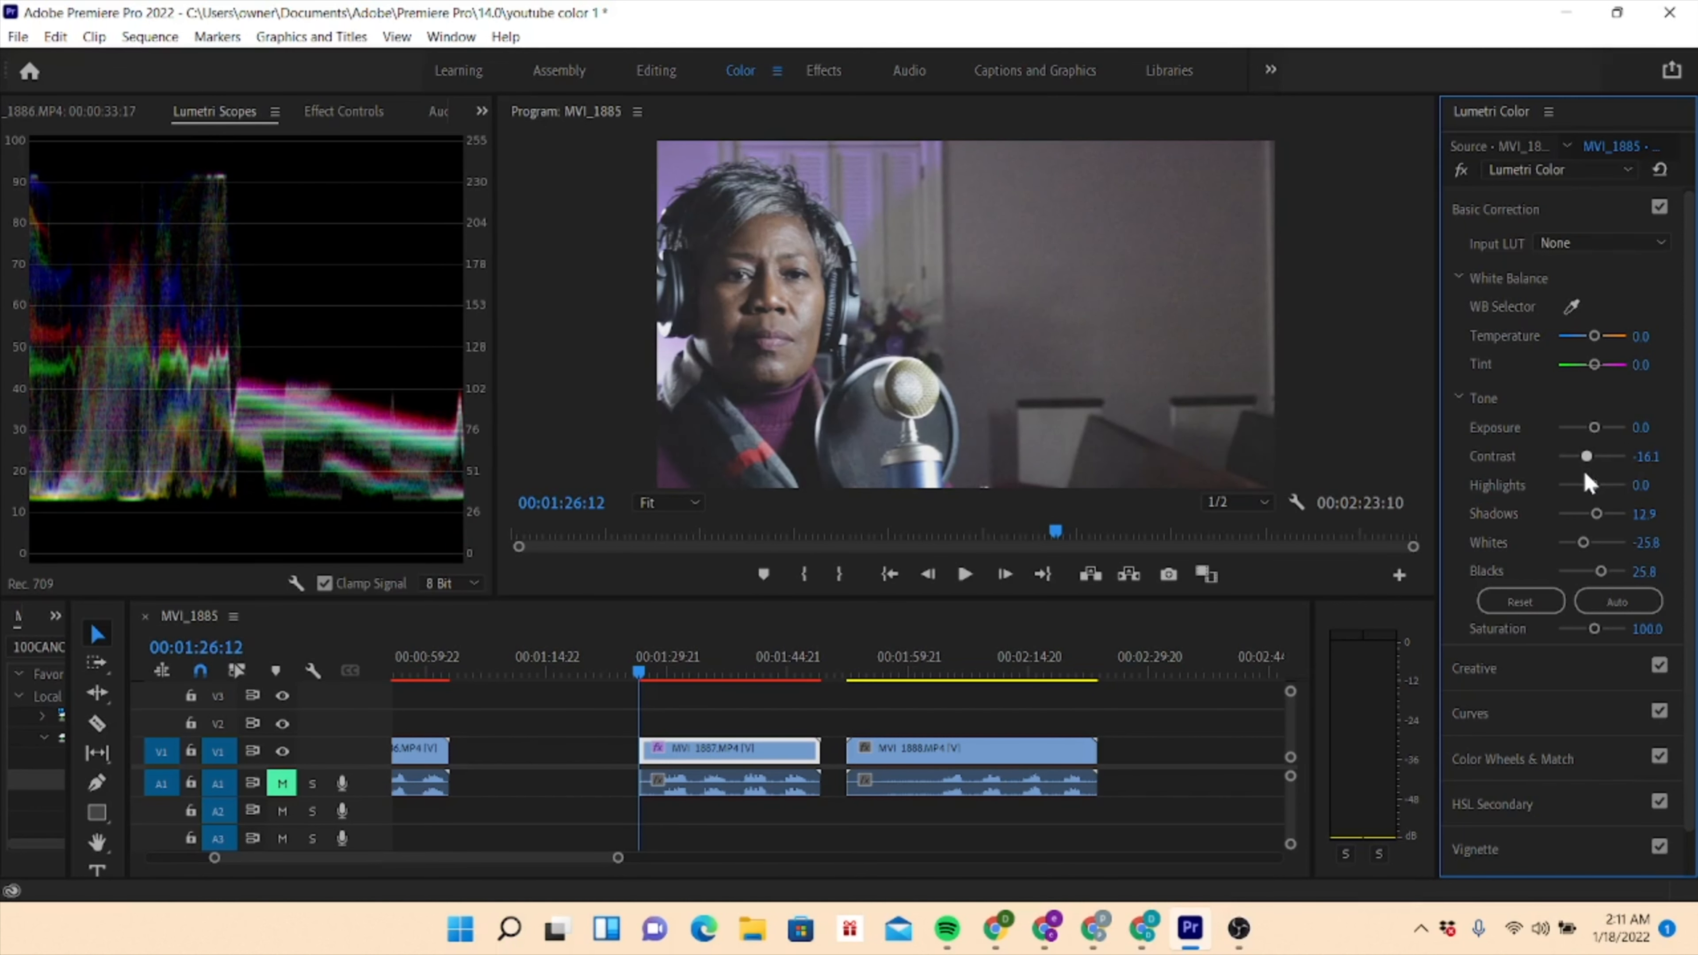
mouse_move(1593, 432)
mouse_down()
mouse_move(1551, 447)
mouse_move(1643, 428)
mouse_move(1687, 441)
mouse_move(1593, 457)
mouse_up()
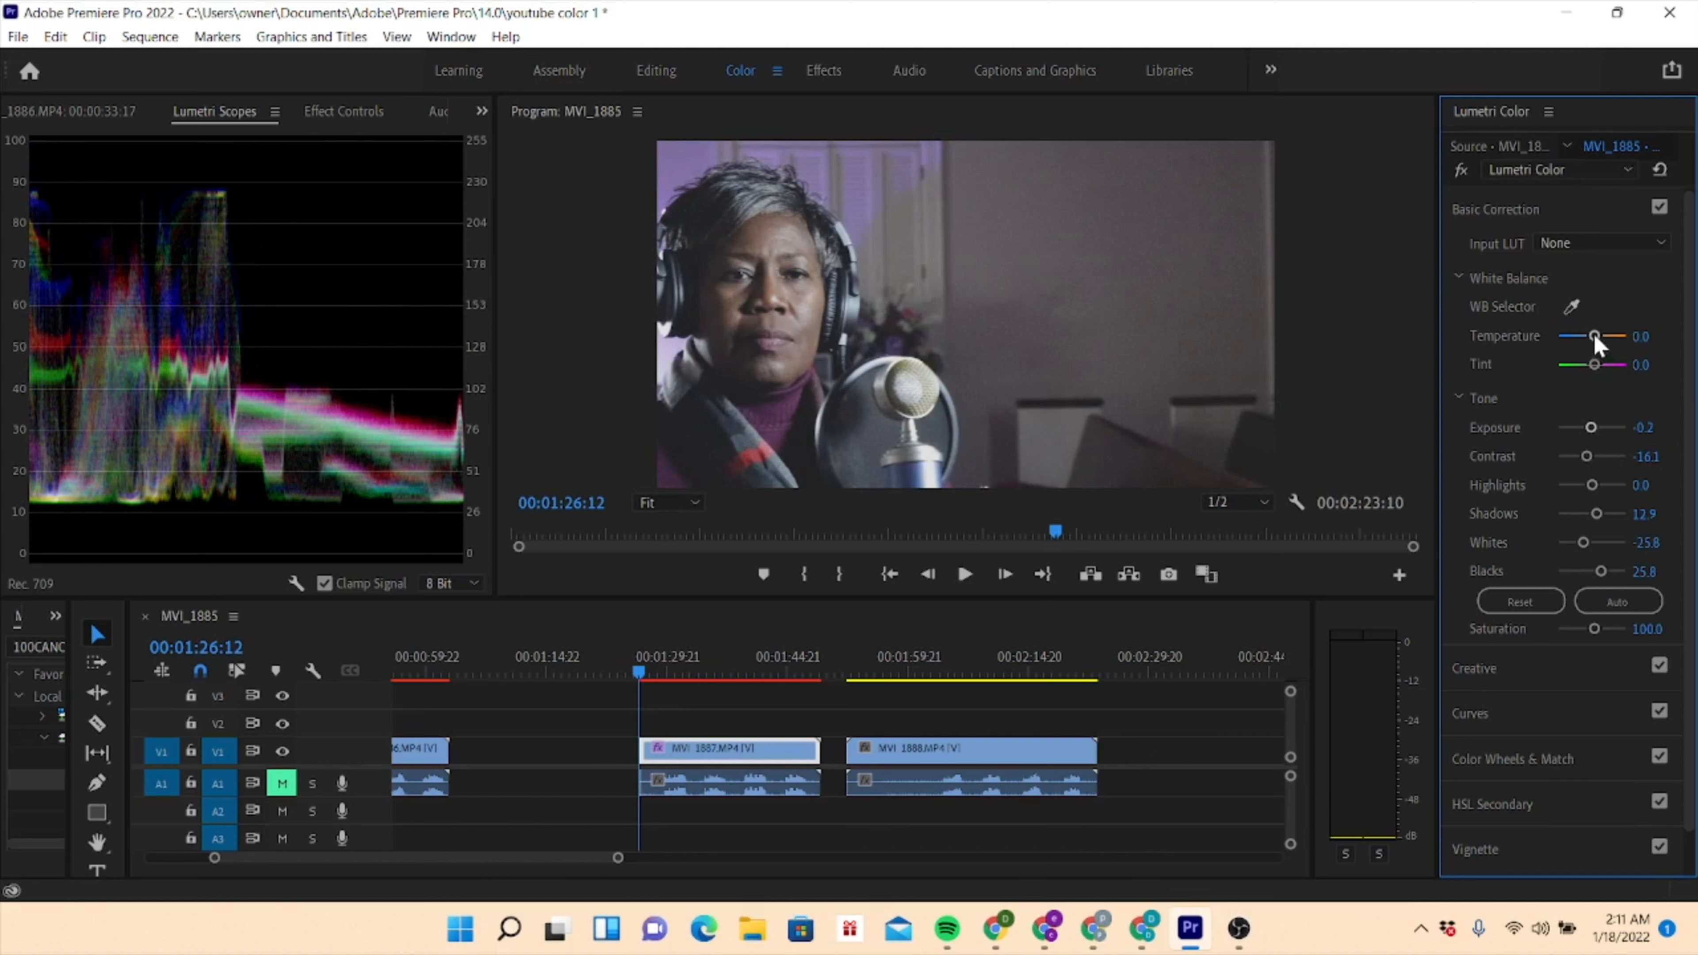
mouse_move(1595, 336)
mouse_down()
mouse_move(1609, 336)
mouse_move(1595, 336)
mouse_up()
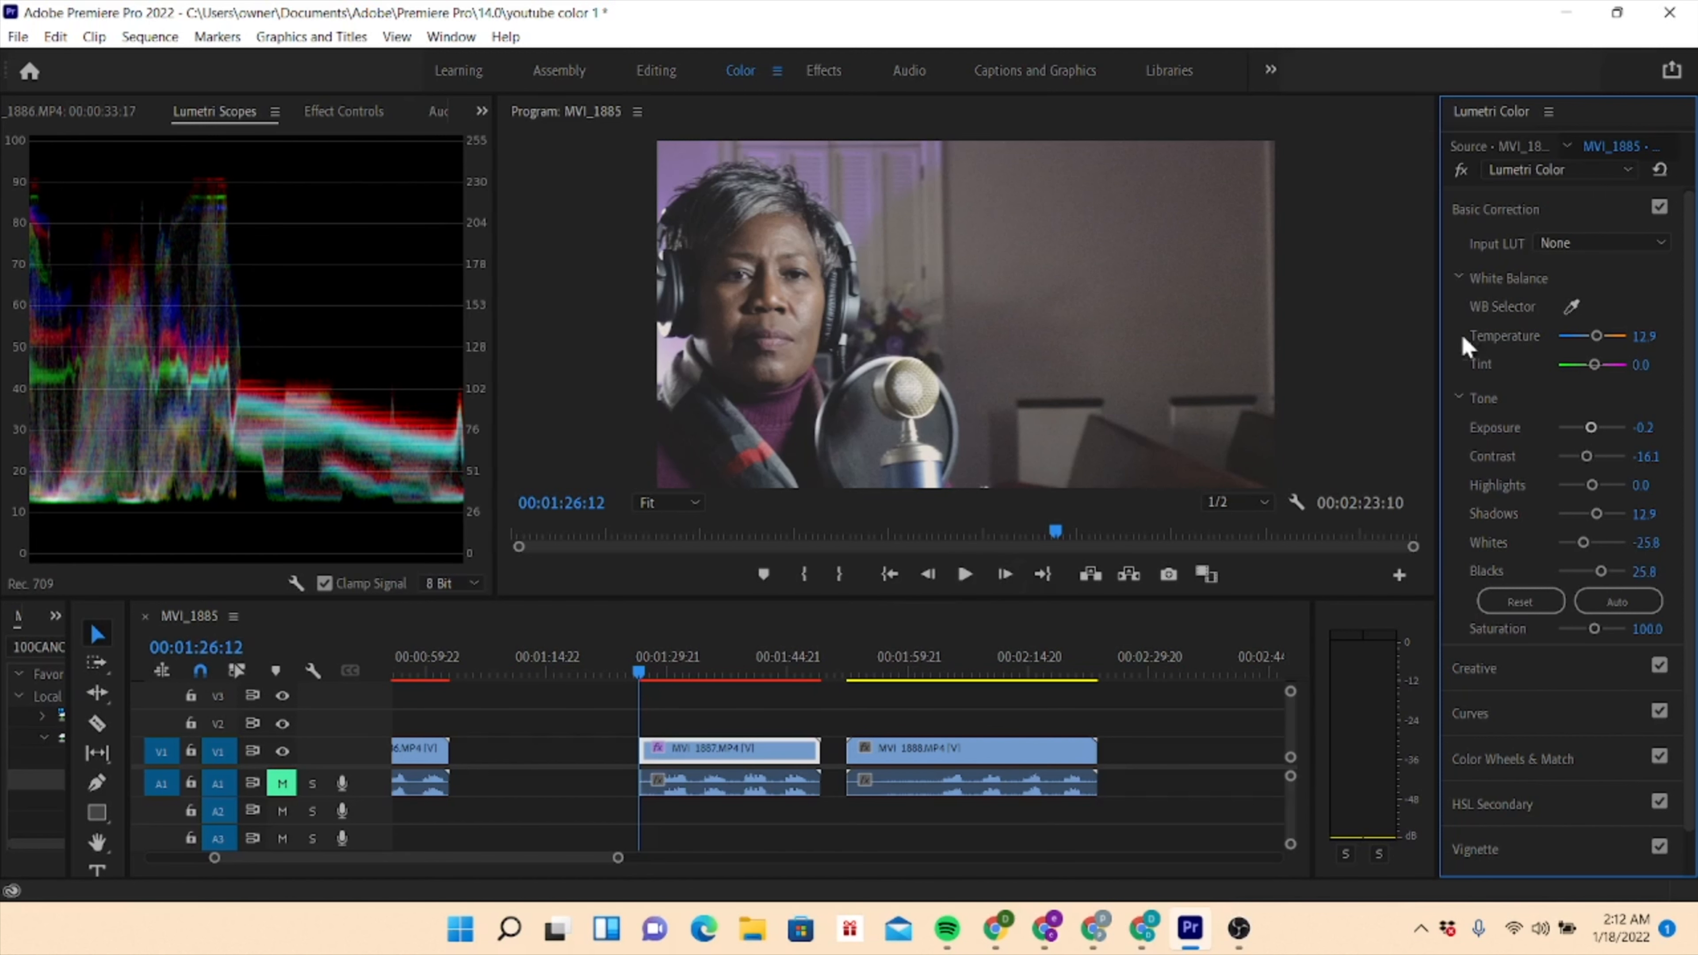
Compare the MVI_1887 clip with Basic Correction off and on, and play part of the corrected footage.
click(1660, 207)
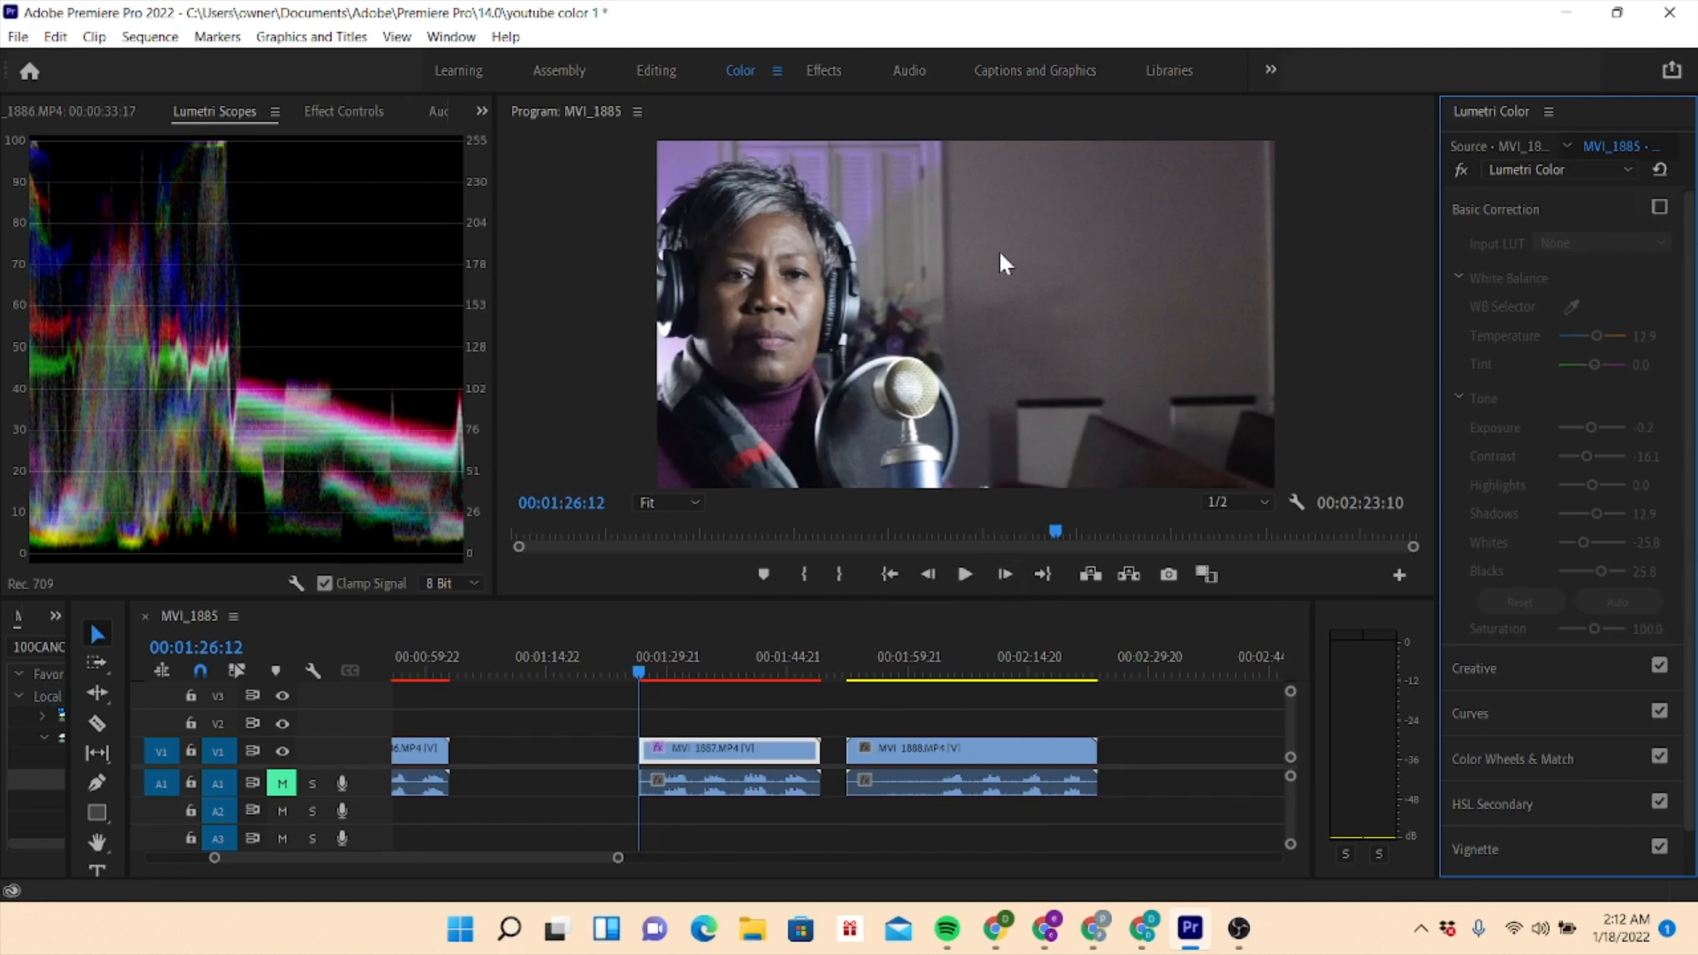
click(1659, 207)
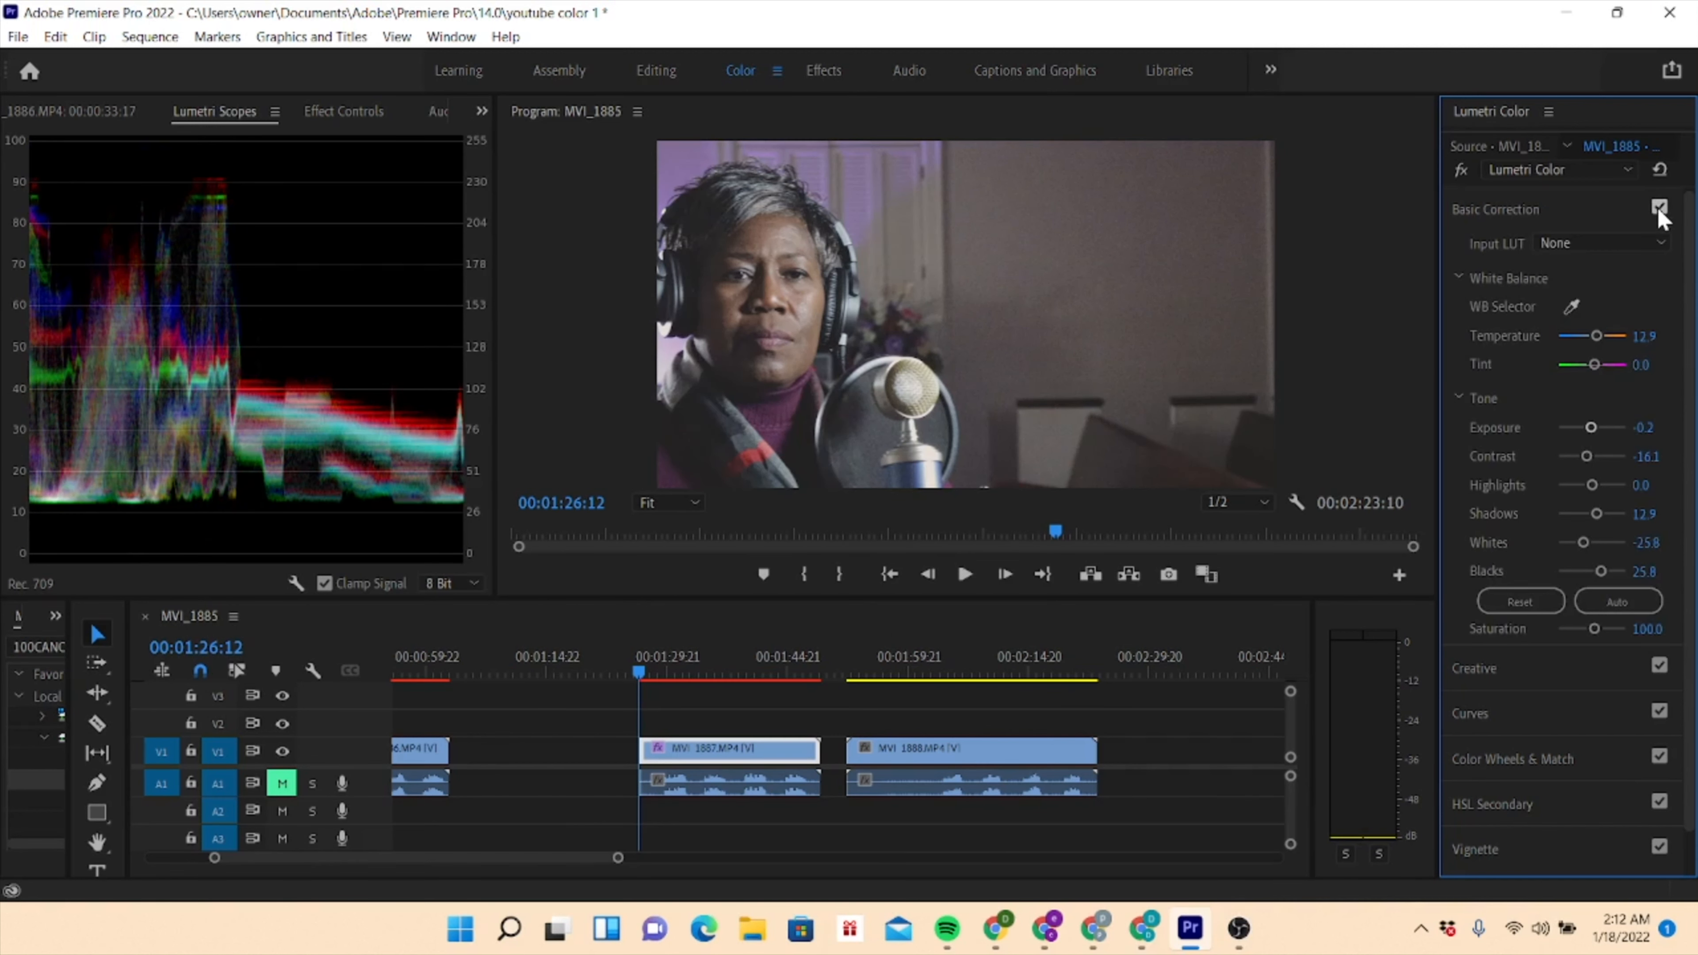
click(966, 576)
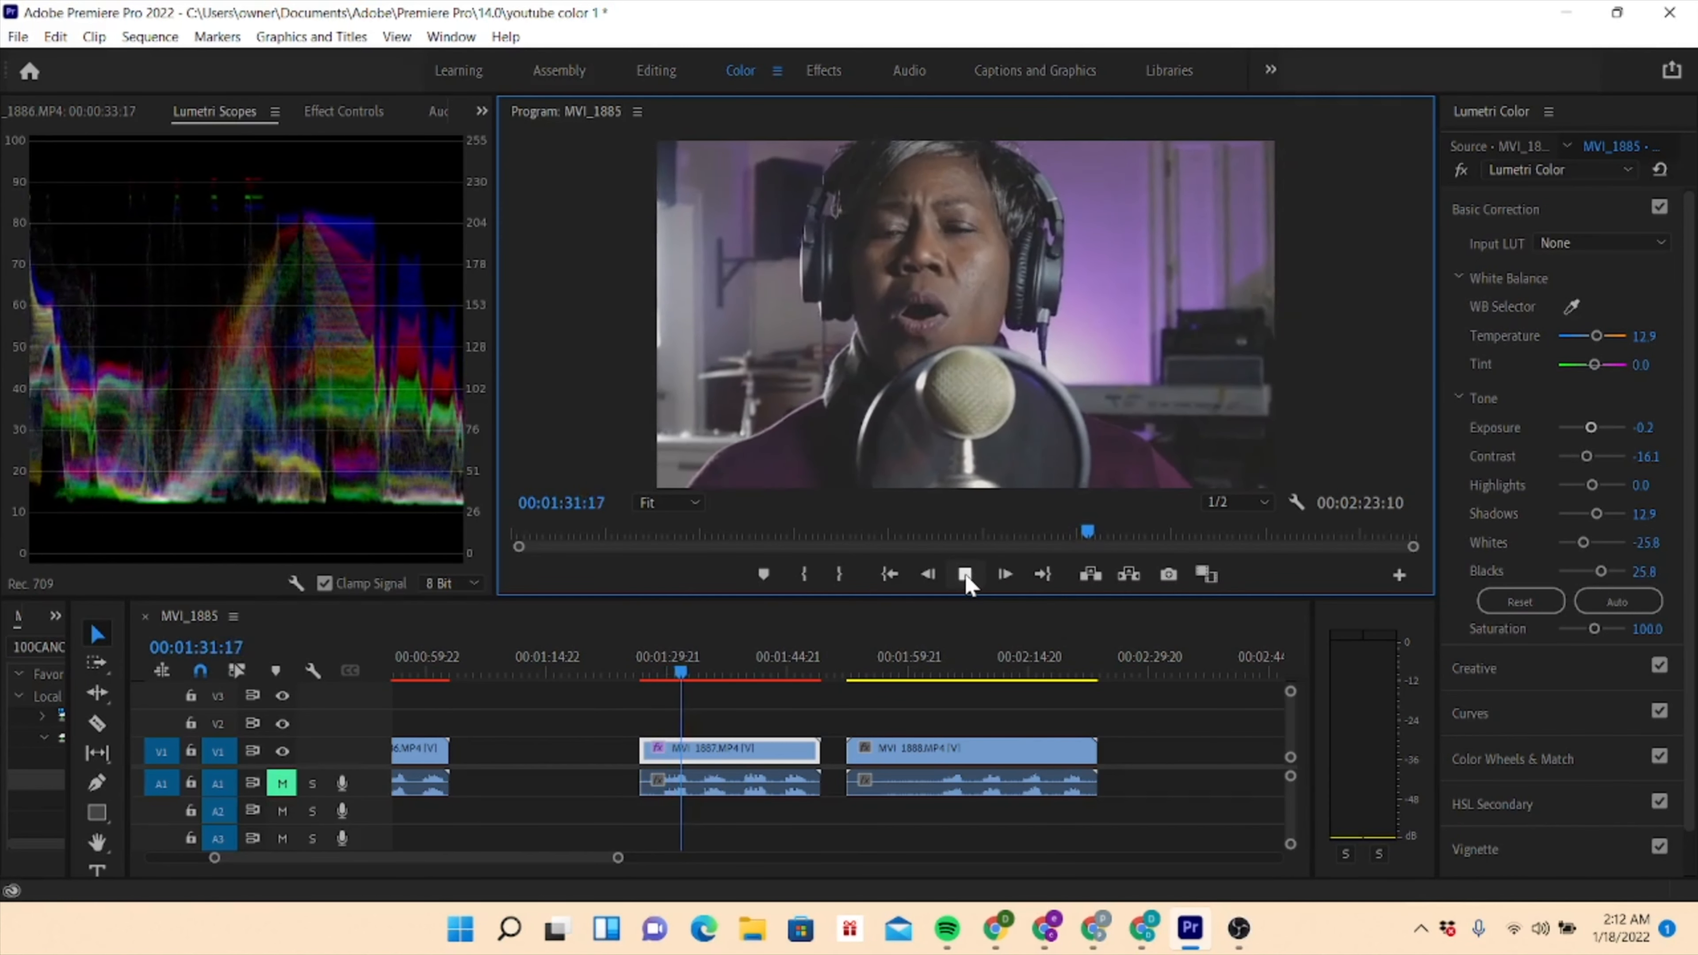
click(965, 574)
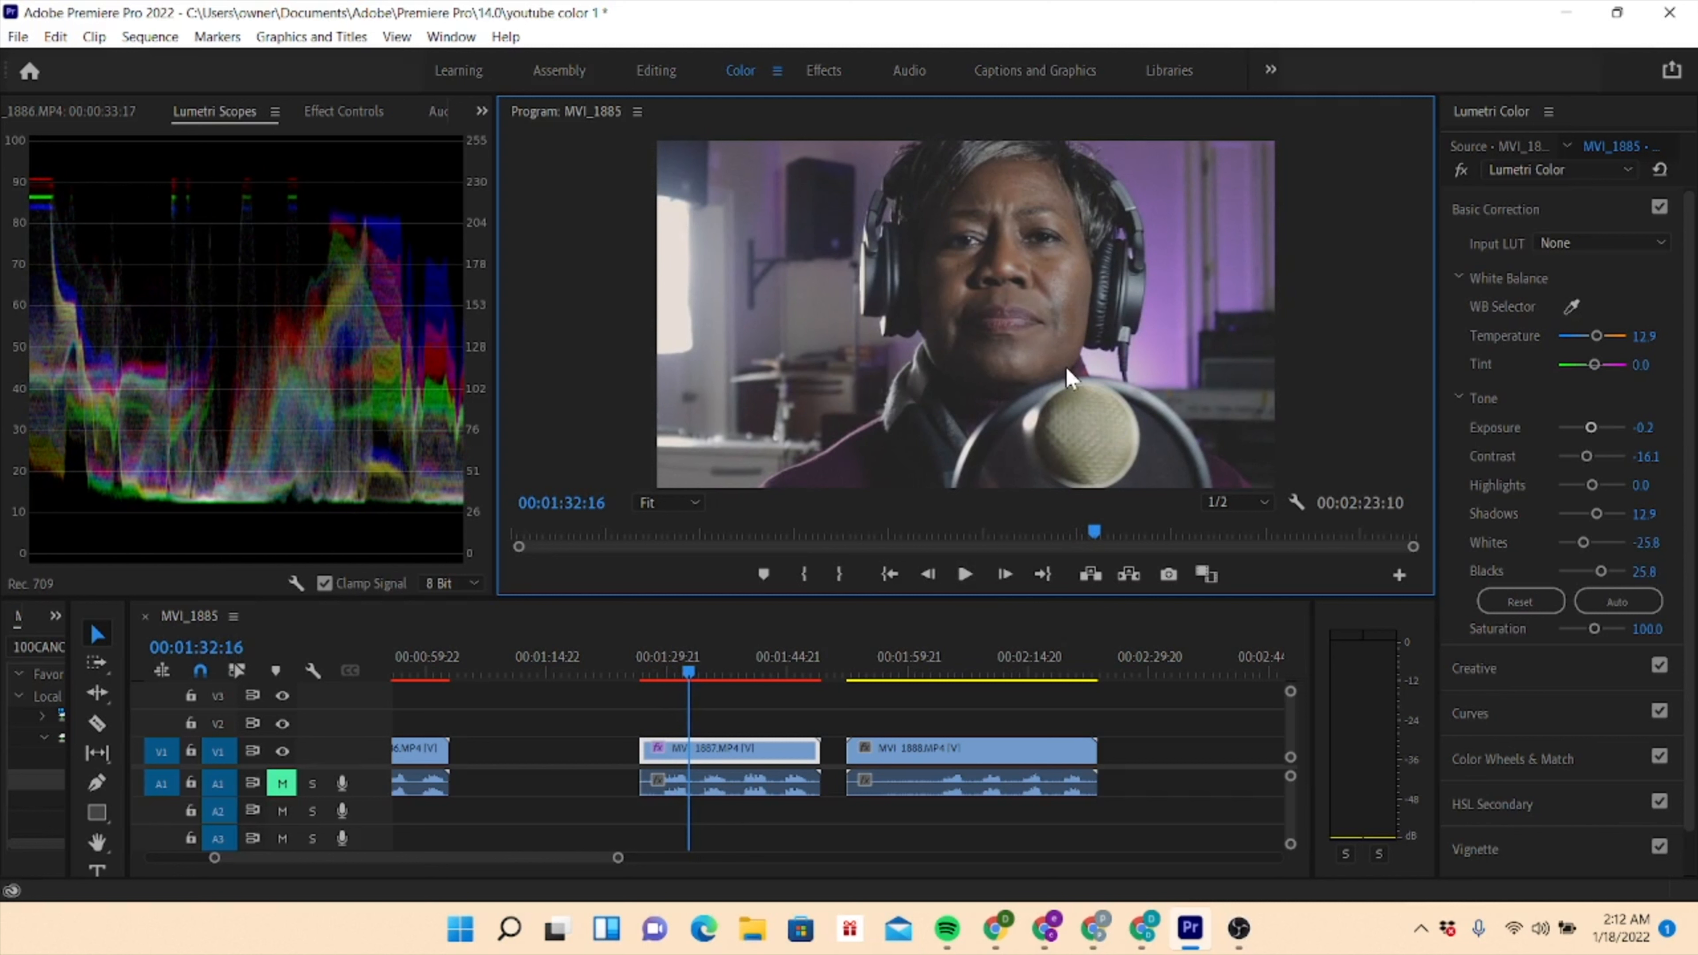
In the MVI_1887 clip's Creative settings, set Sharpen to 6.5, Vibrance to 9.7 and Saturation to 129, and compare the section off and on.
click(1689, 361)
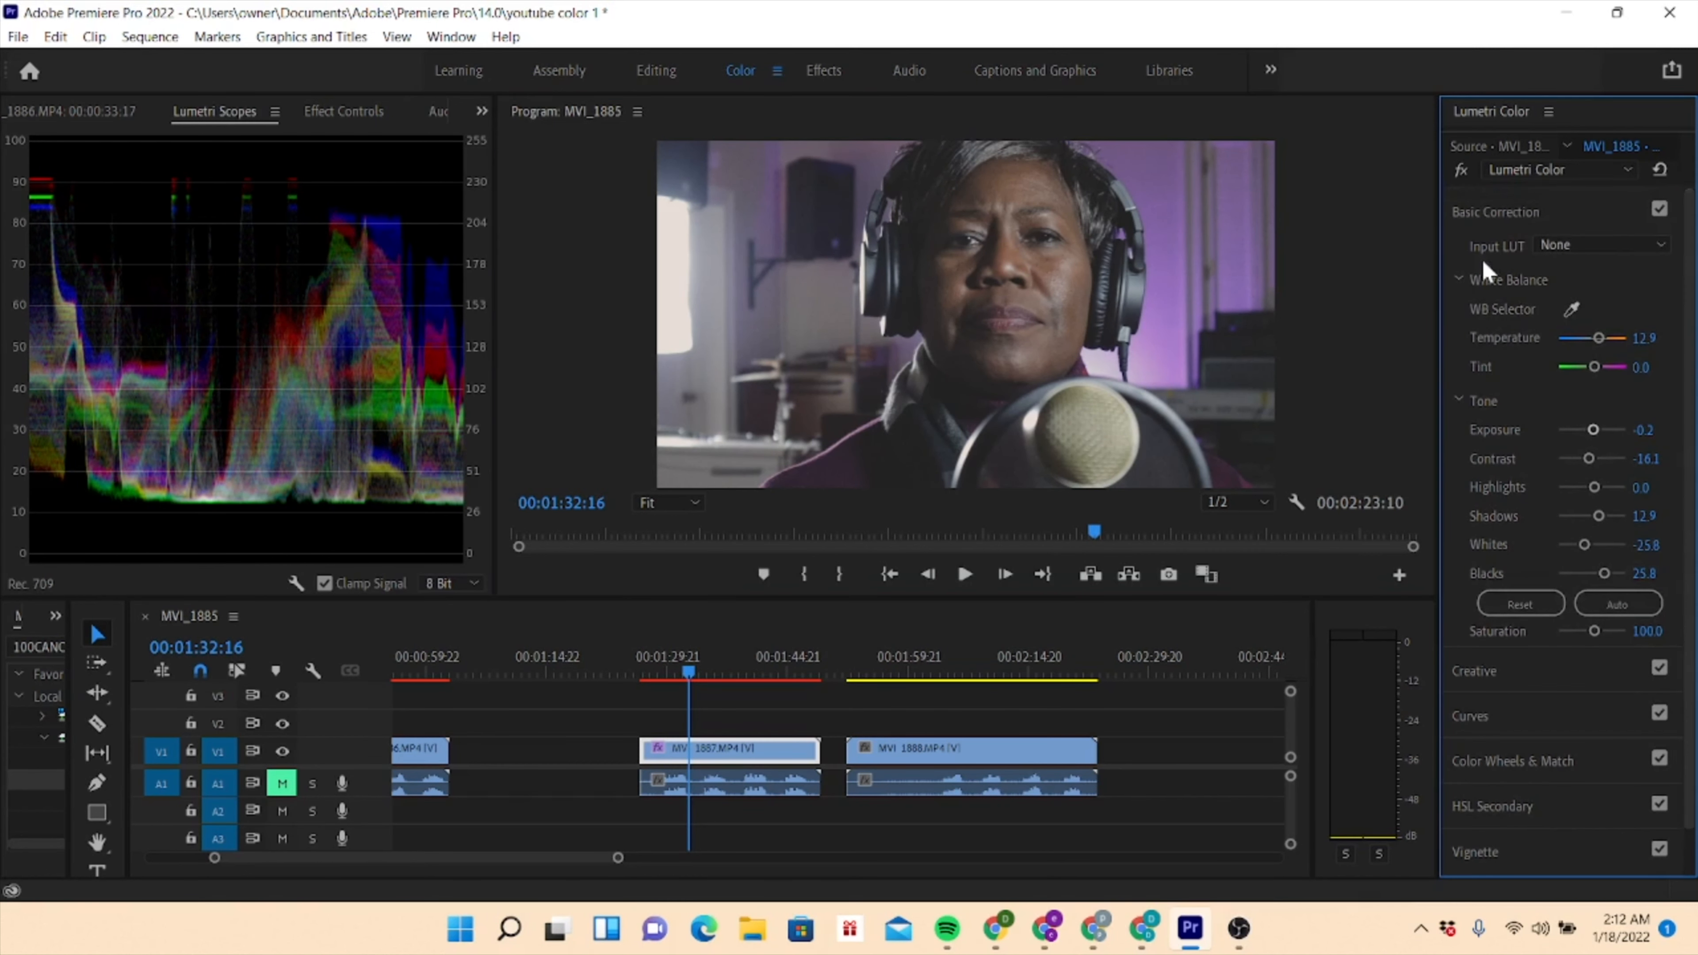
click(761, 757)
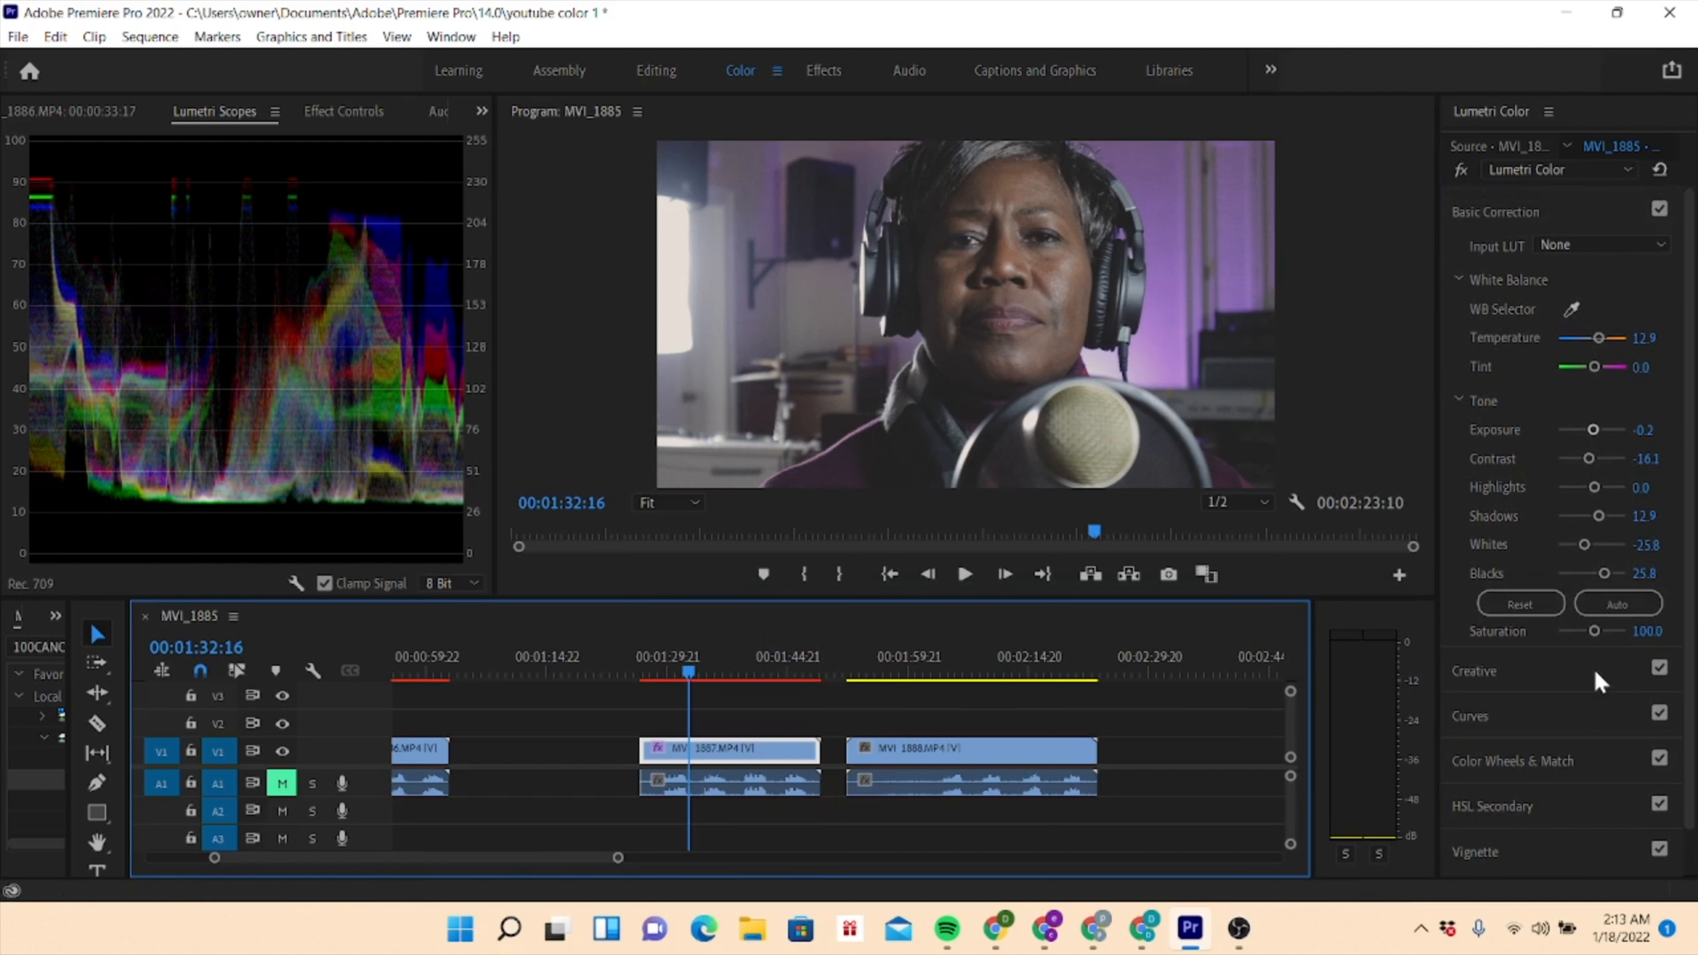
click(1663, 675)
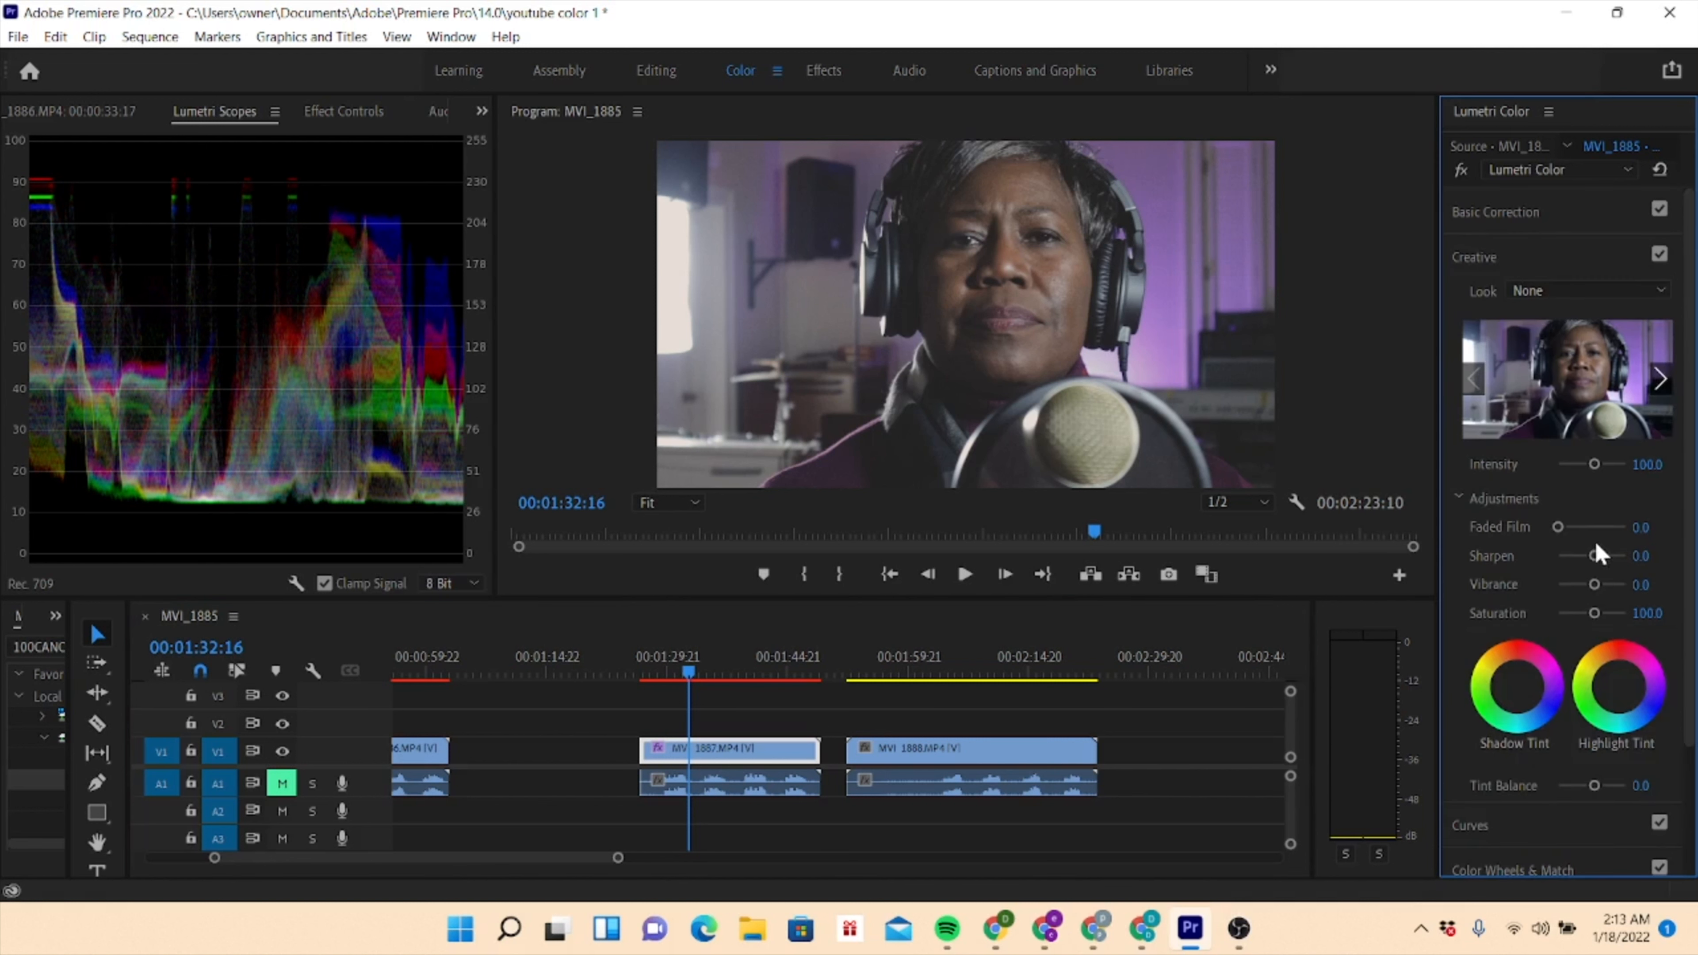
mouse_move(1595, 563)
mouse_down()
mouse_move(1564, 565)
mouse_move(1648, 565)
mouse_move(1593, 562)
mouse_up()
mouse_move(1594, 585)
mouse_down()
mouse_move(1631, 587)
mouse_move(1602, 590)
mouse_up()
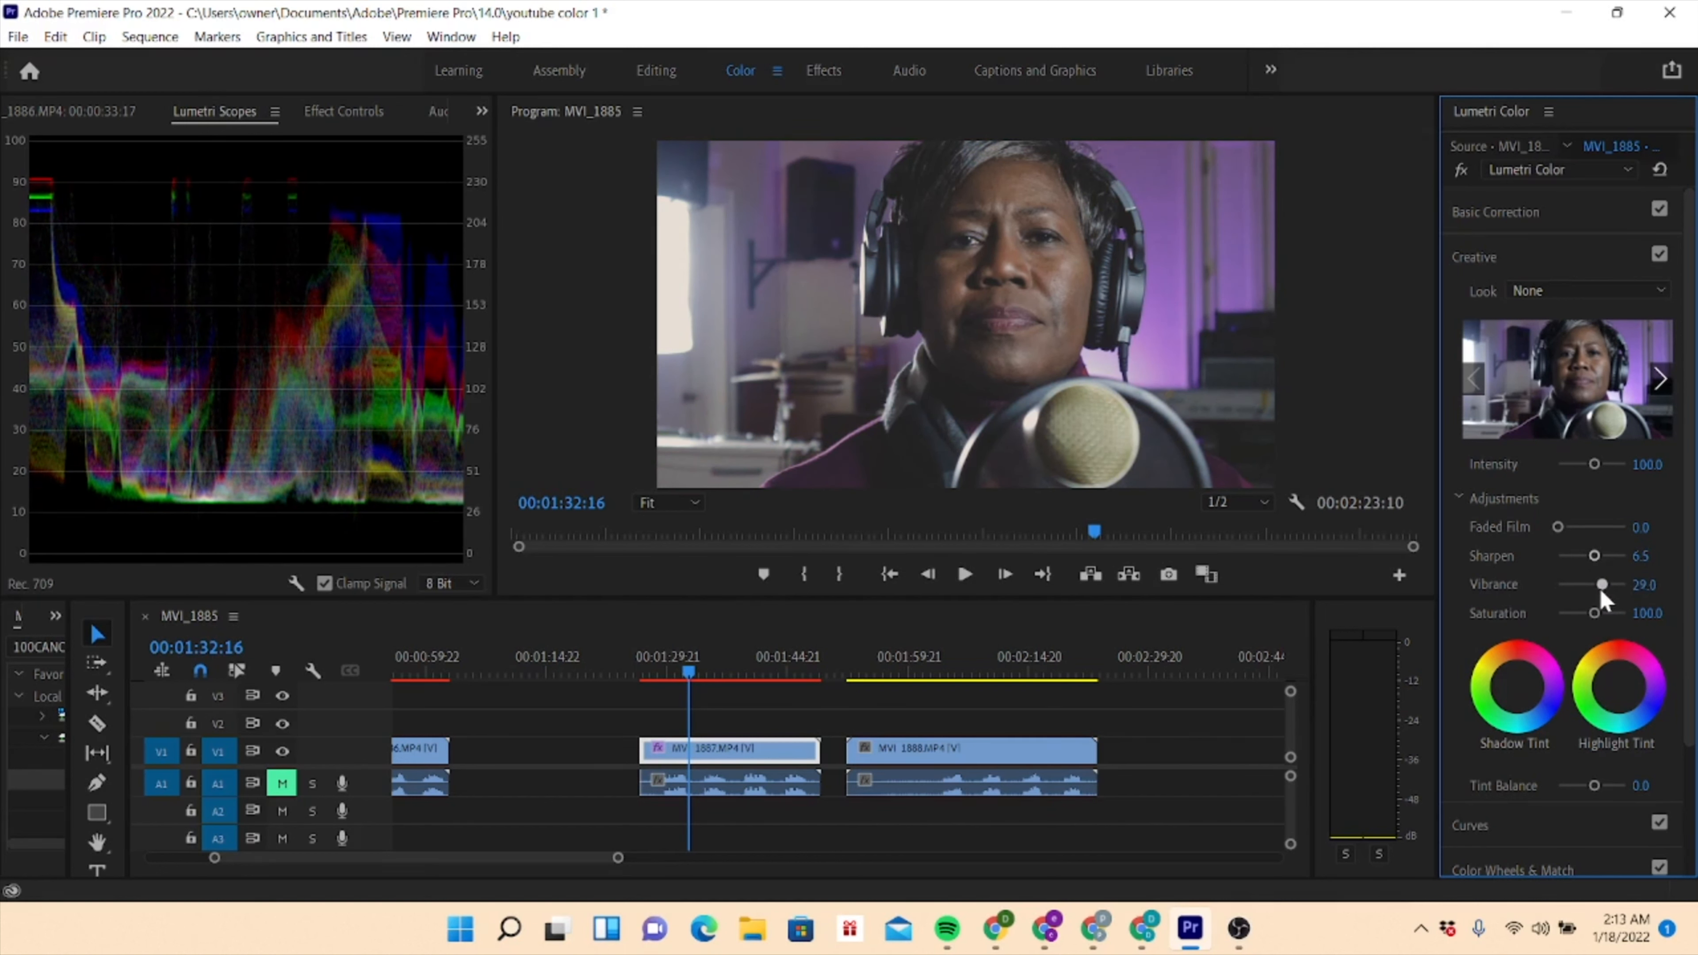
drag(1599, 590, 1601, 614)
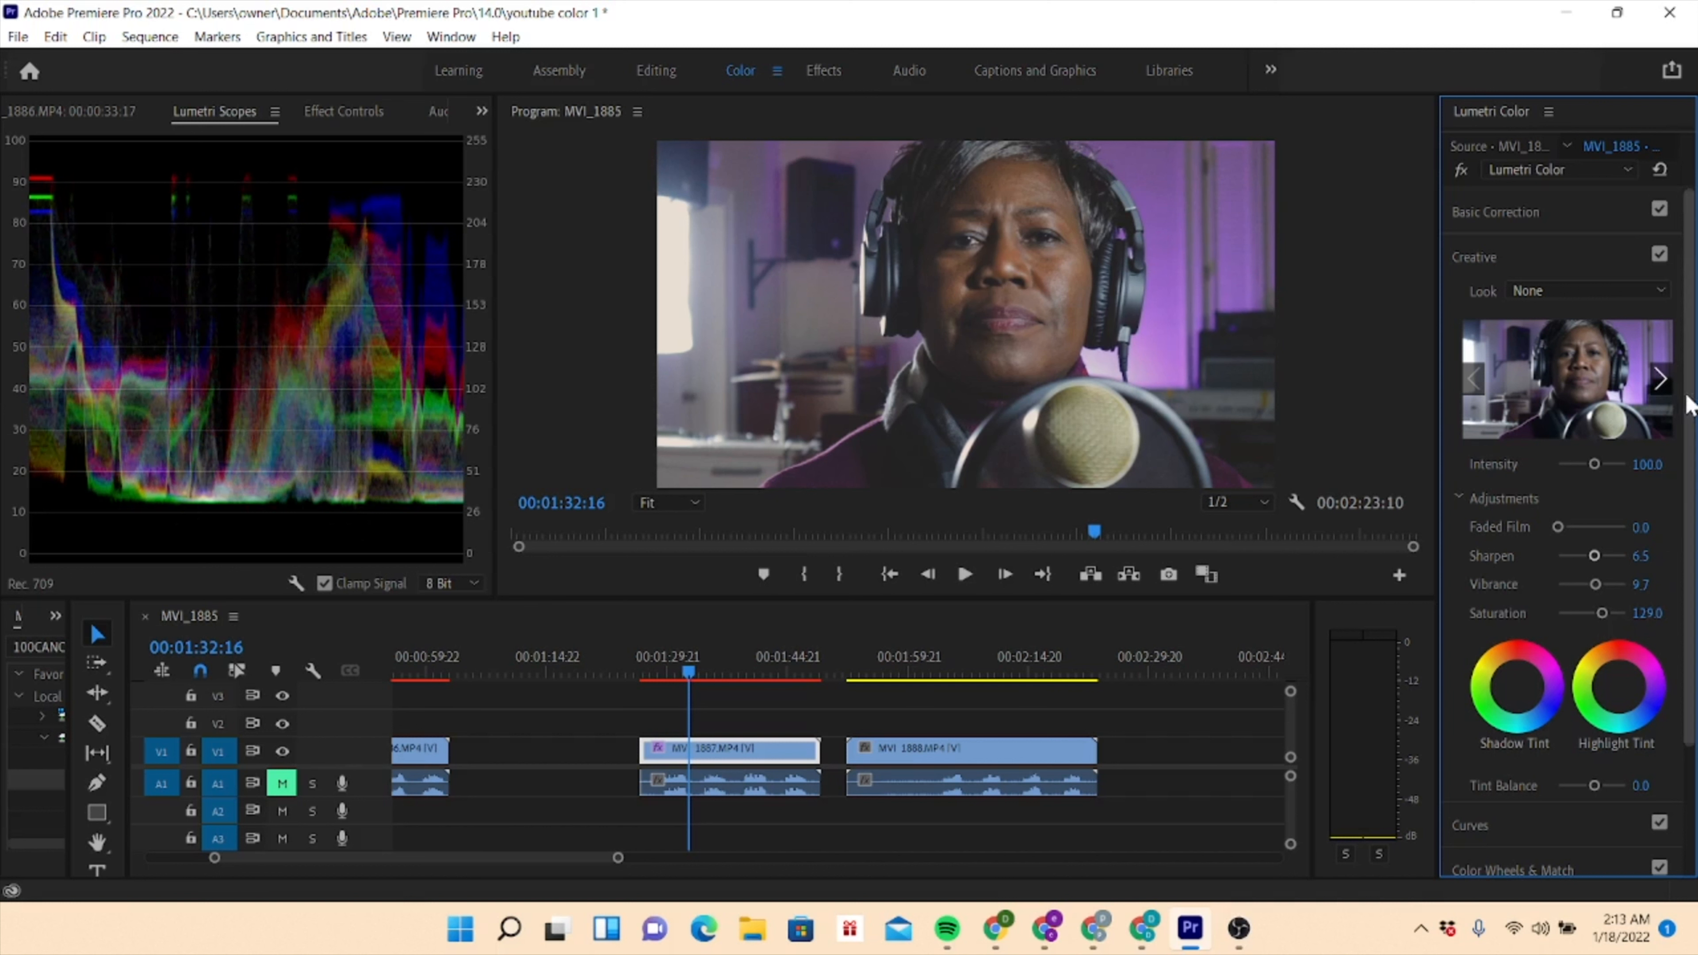
click(1658, 257)
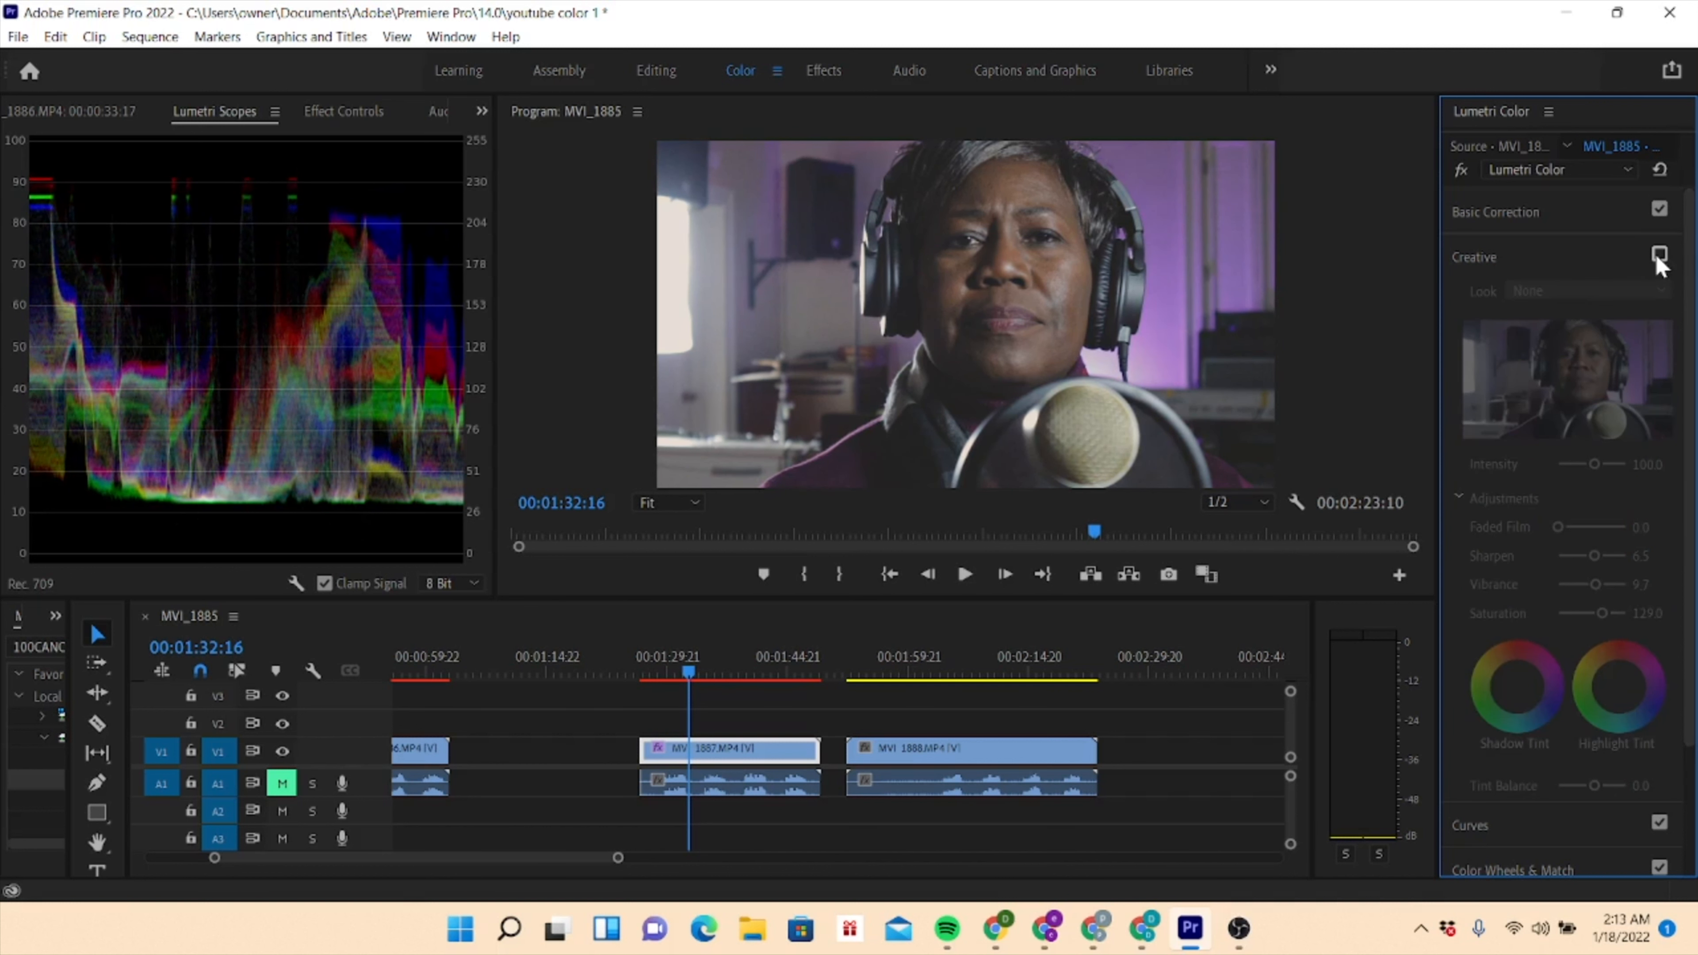
click(1657, 257)
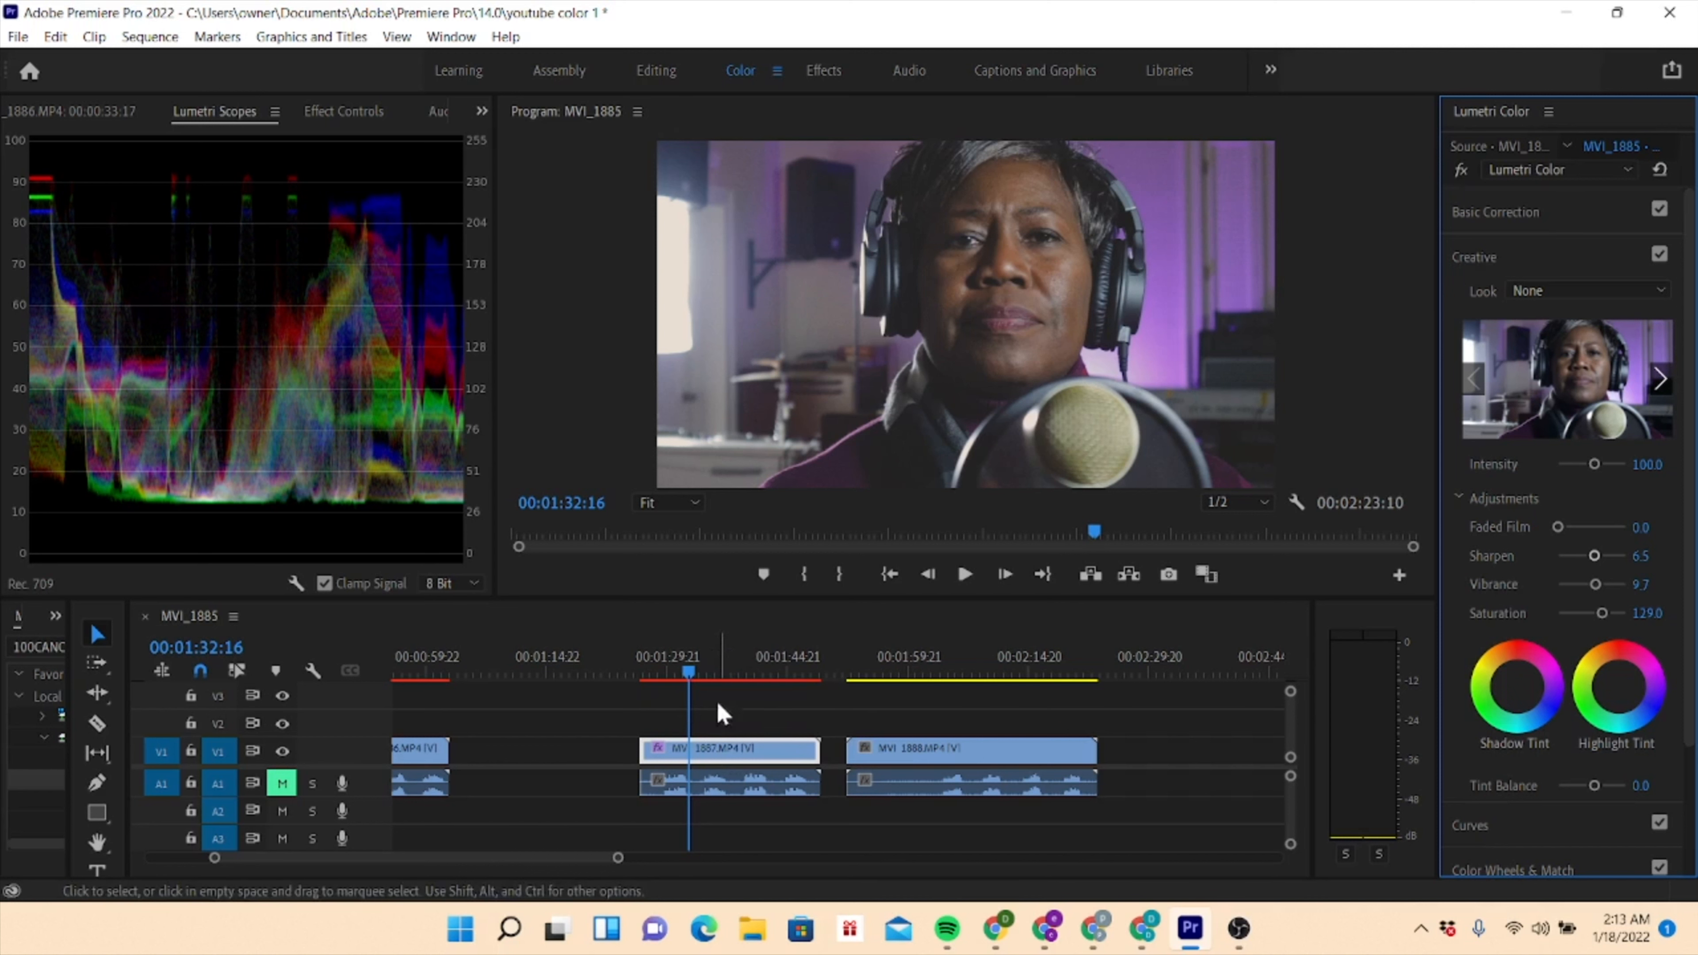
Trim the start of the MVI_1888 clip to 00:01:59:23 and move its video and audio against the end of MVI_1887.
drag(756, 673, 901, 791)
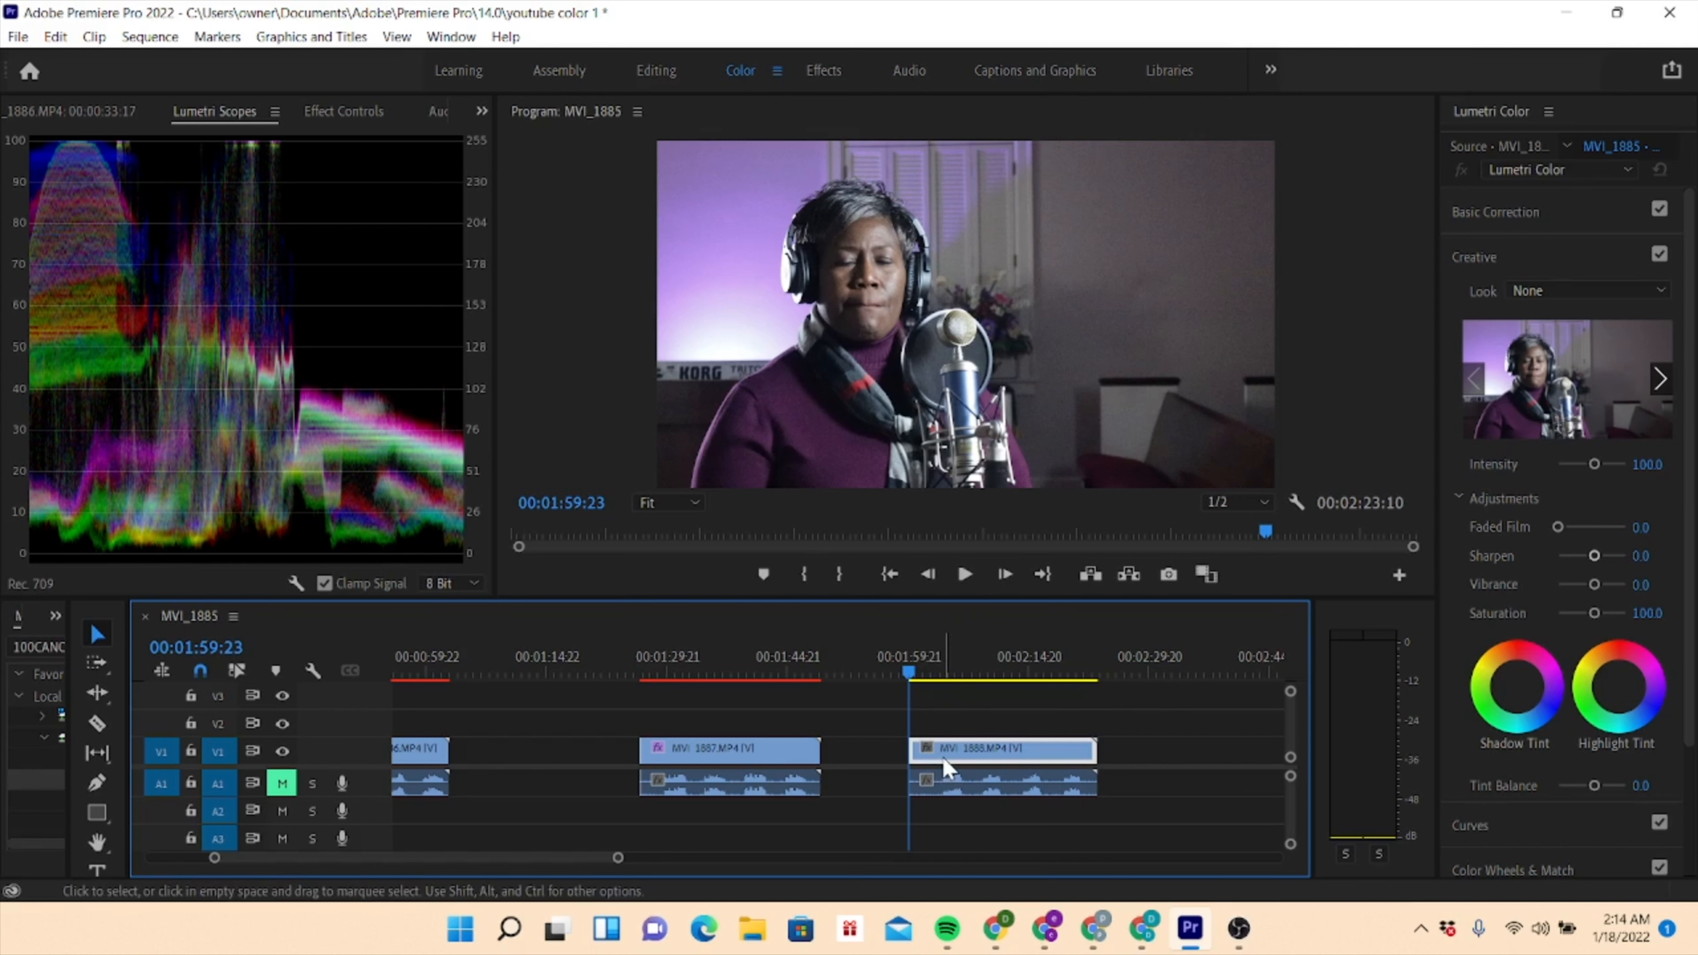
drag(941, 766, 855, 767)
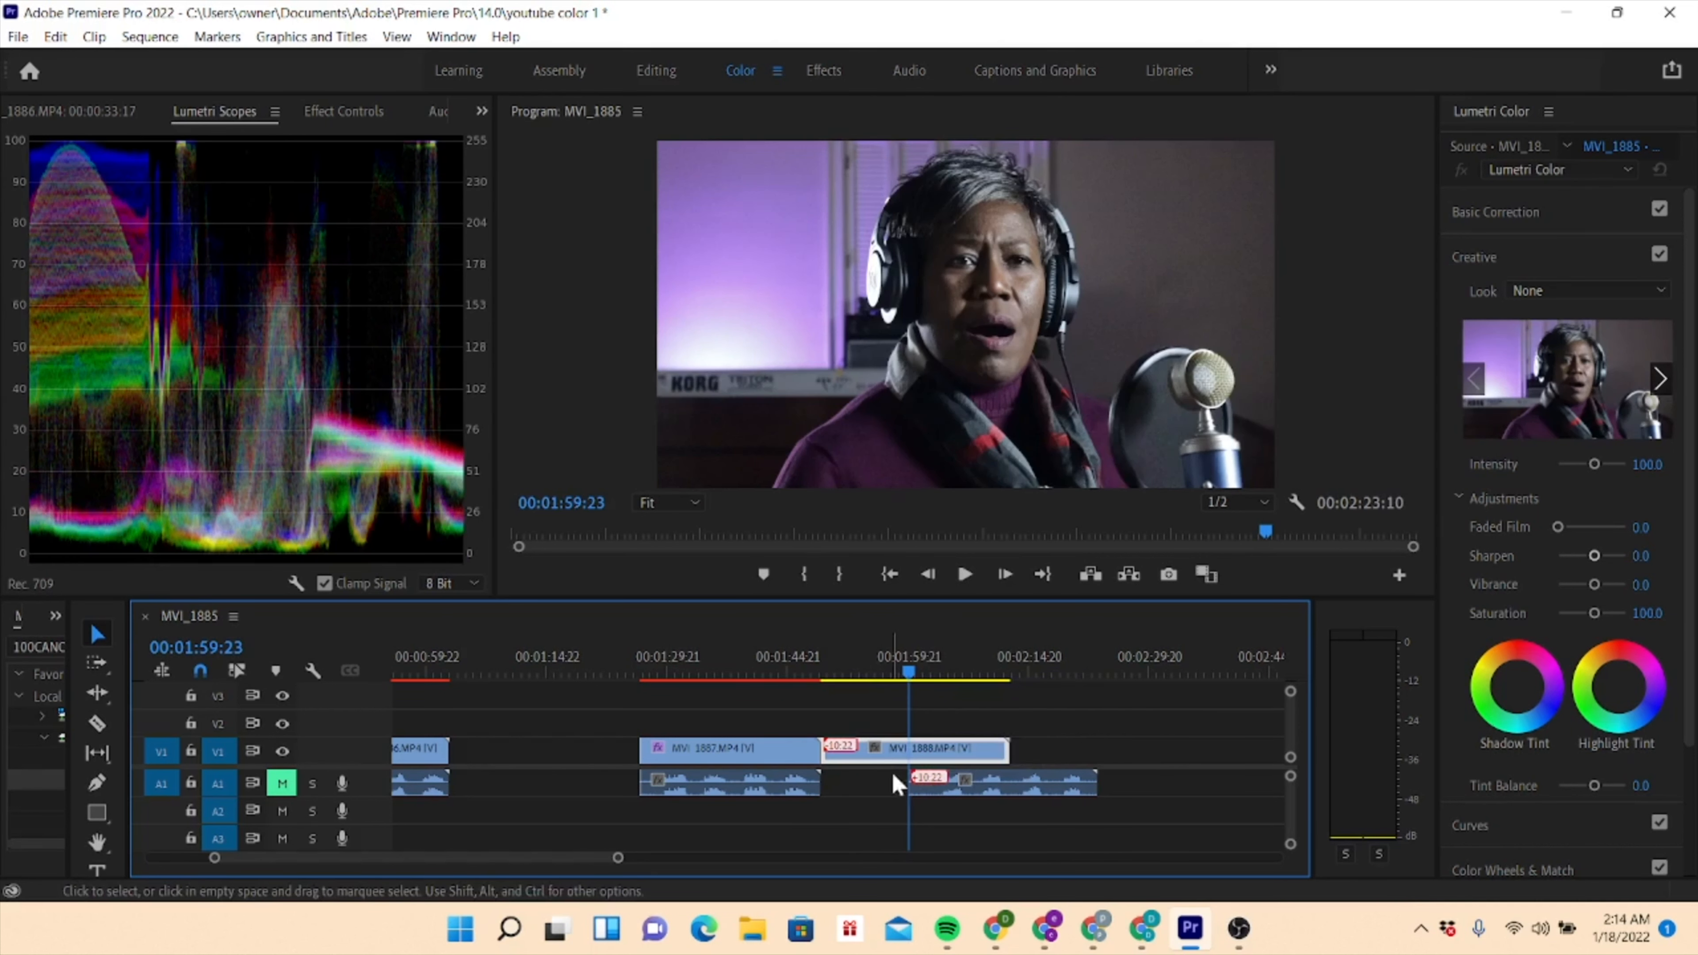
drag(953, 795, 872, 789)
click(862, 757)
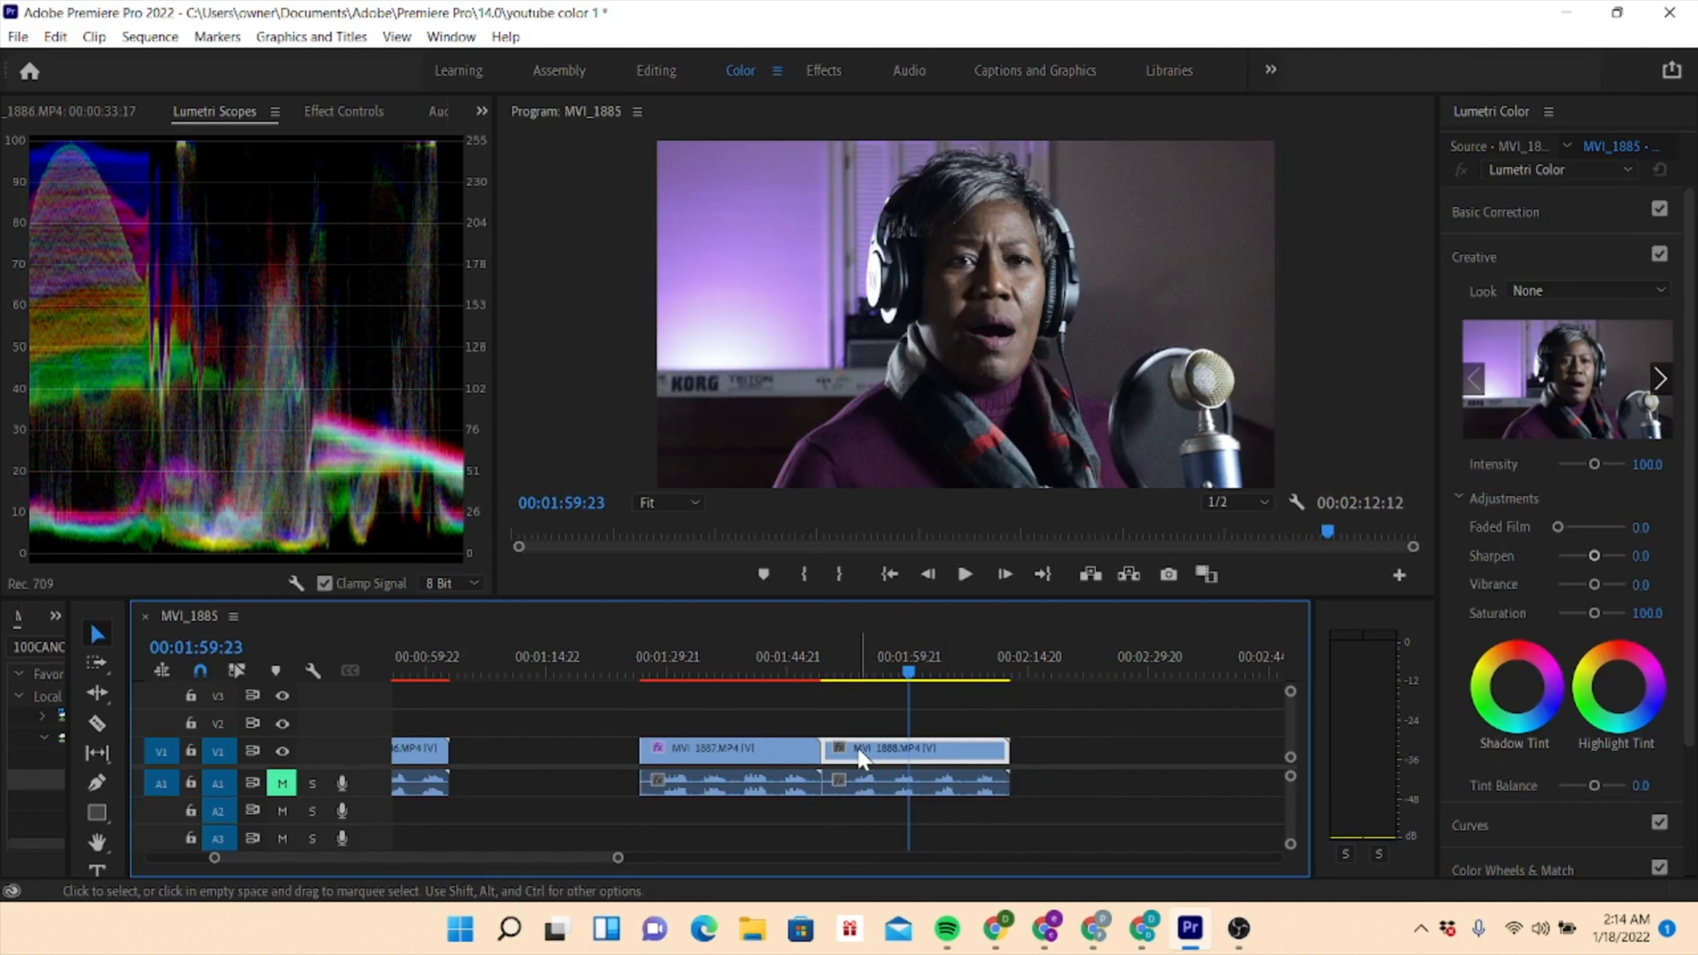
Copy the MVI_1887 clip and paste its Motion, Opacity and Lumetri Color attributes onto the MVI_1888 clip.
click(754, 762)
right_click(754, 762)
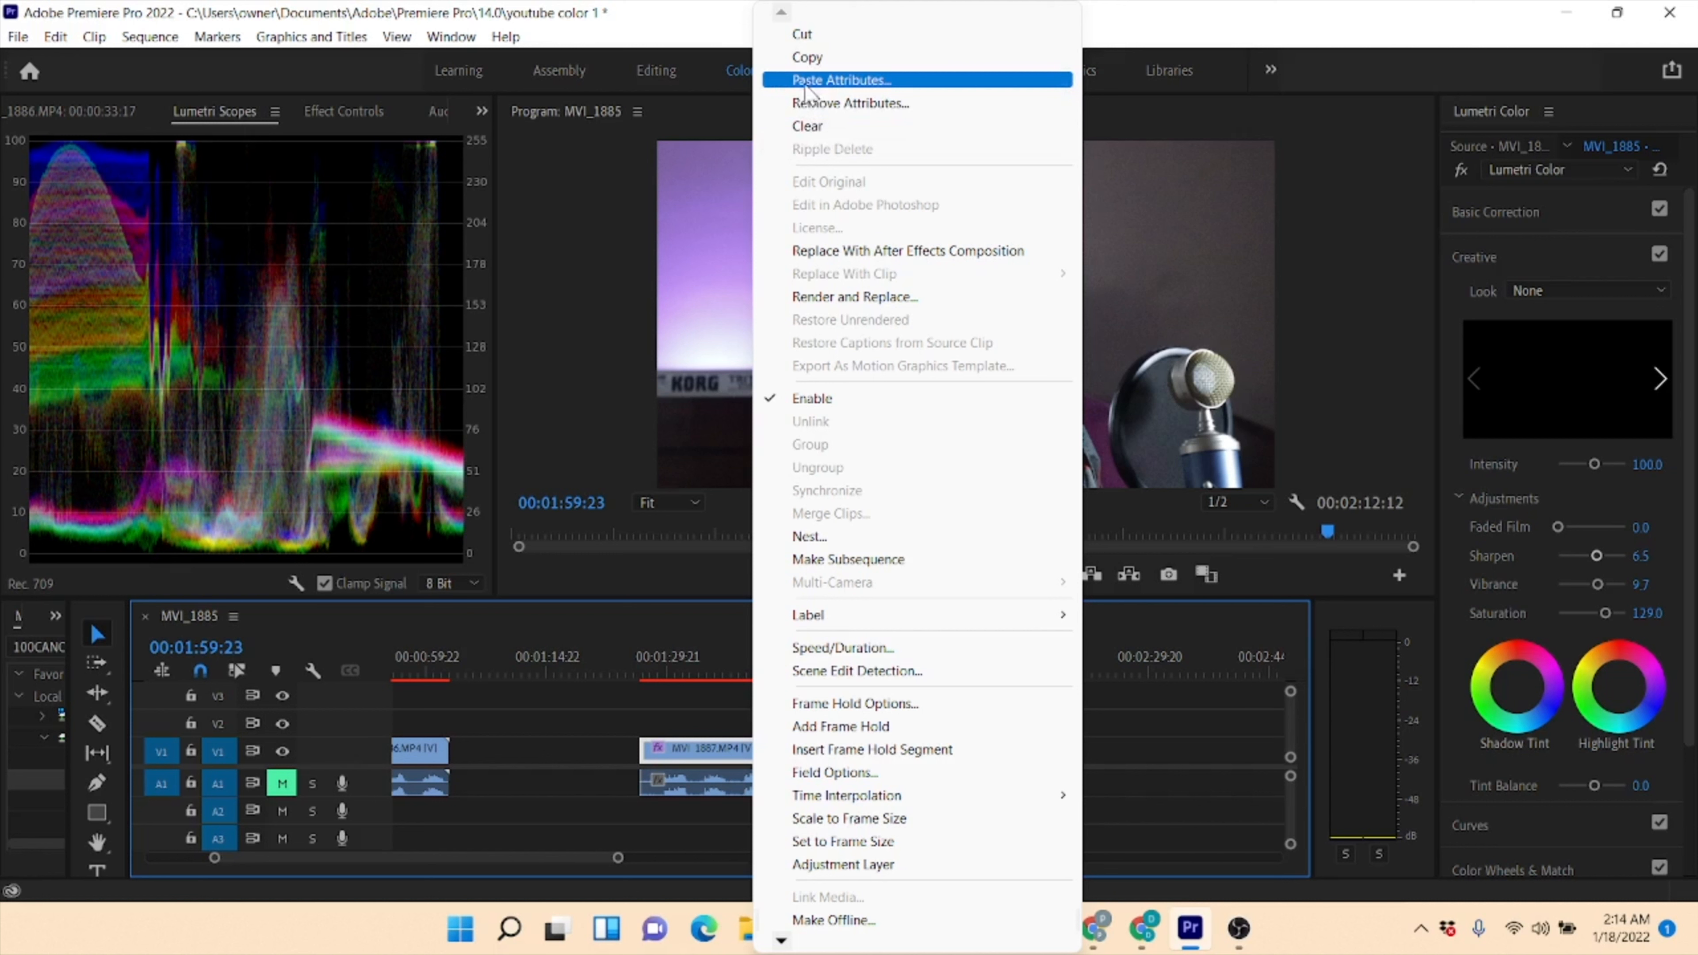
click(799, 59)
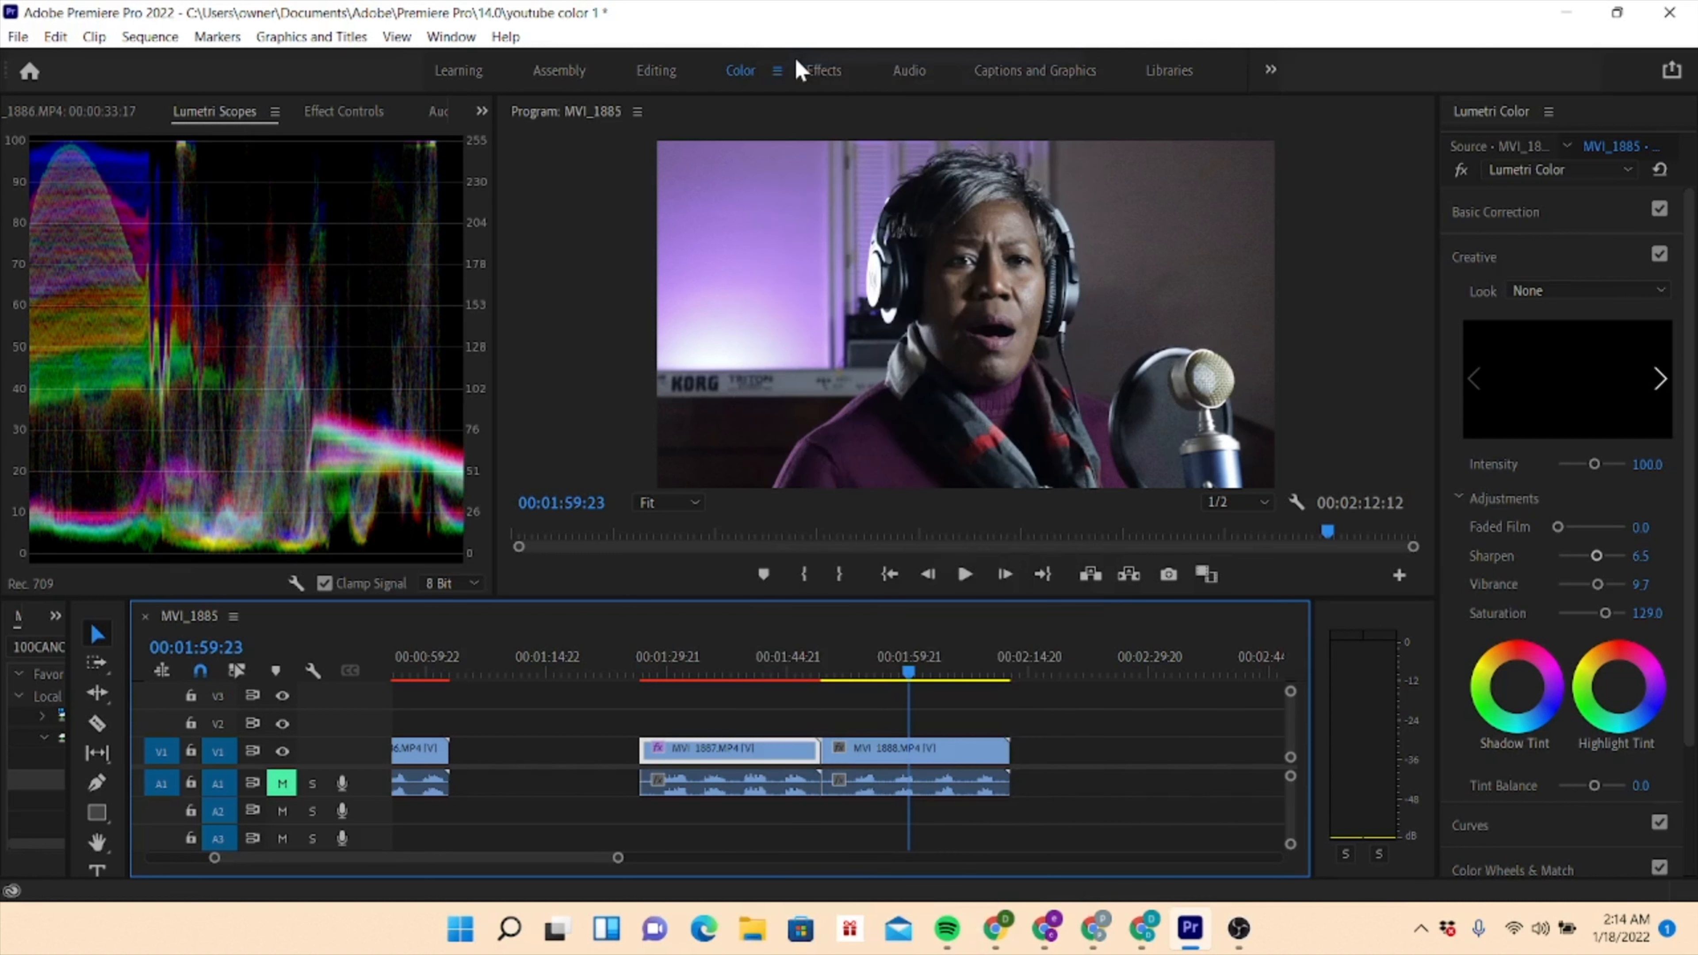
click(873, 755)
right_click(873, 756)
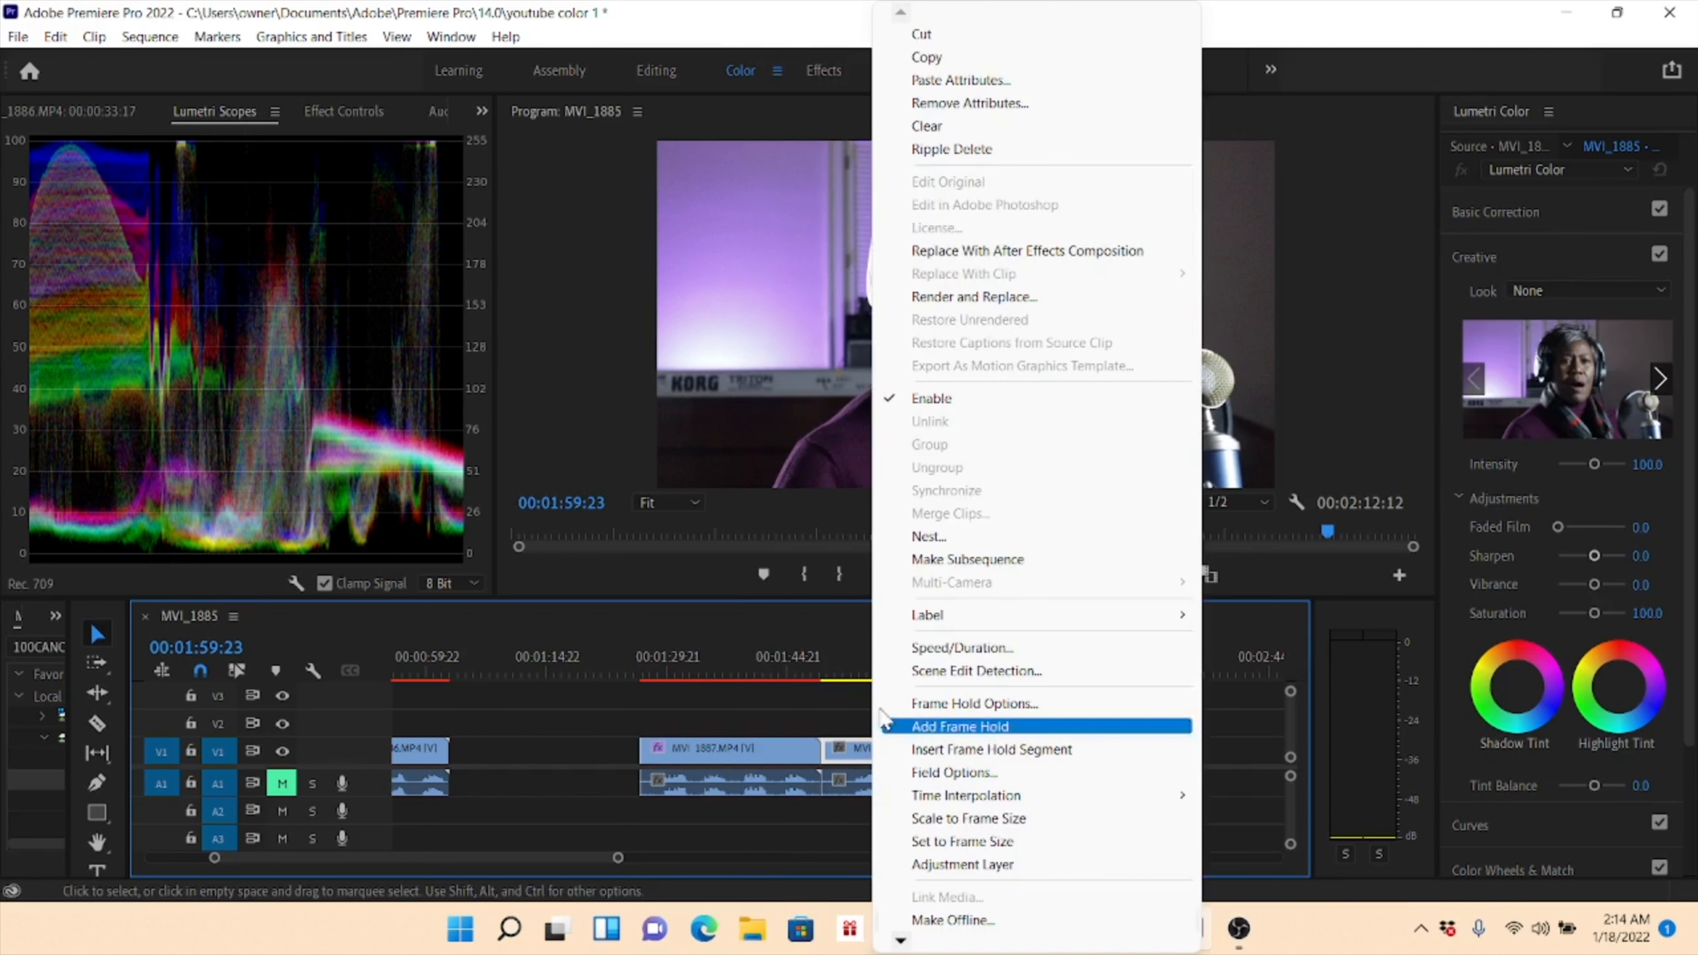
click(930, 82)
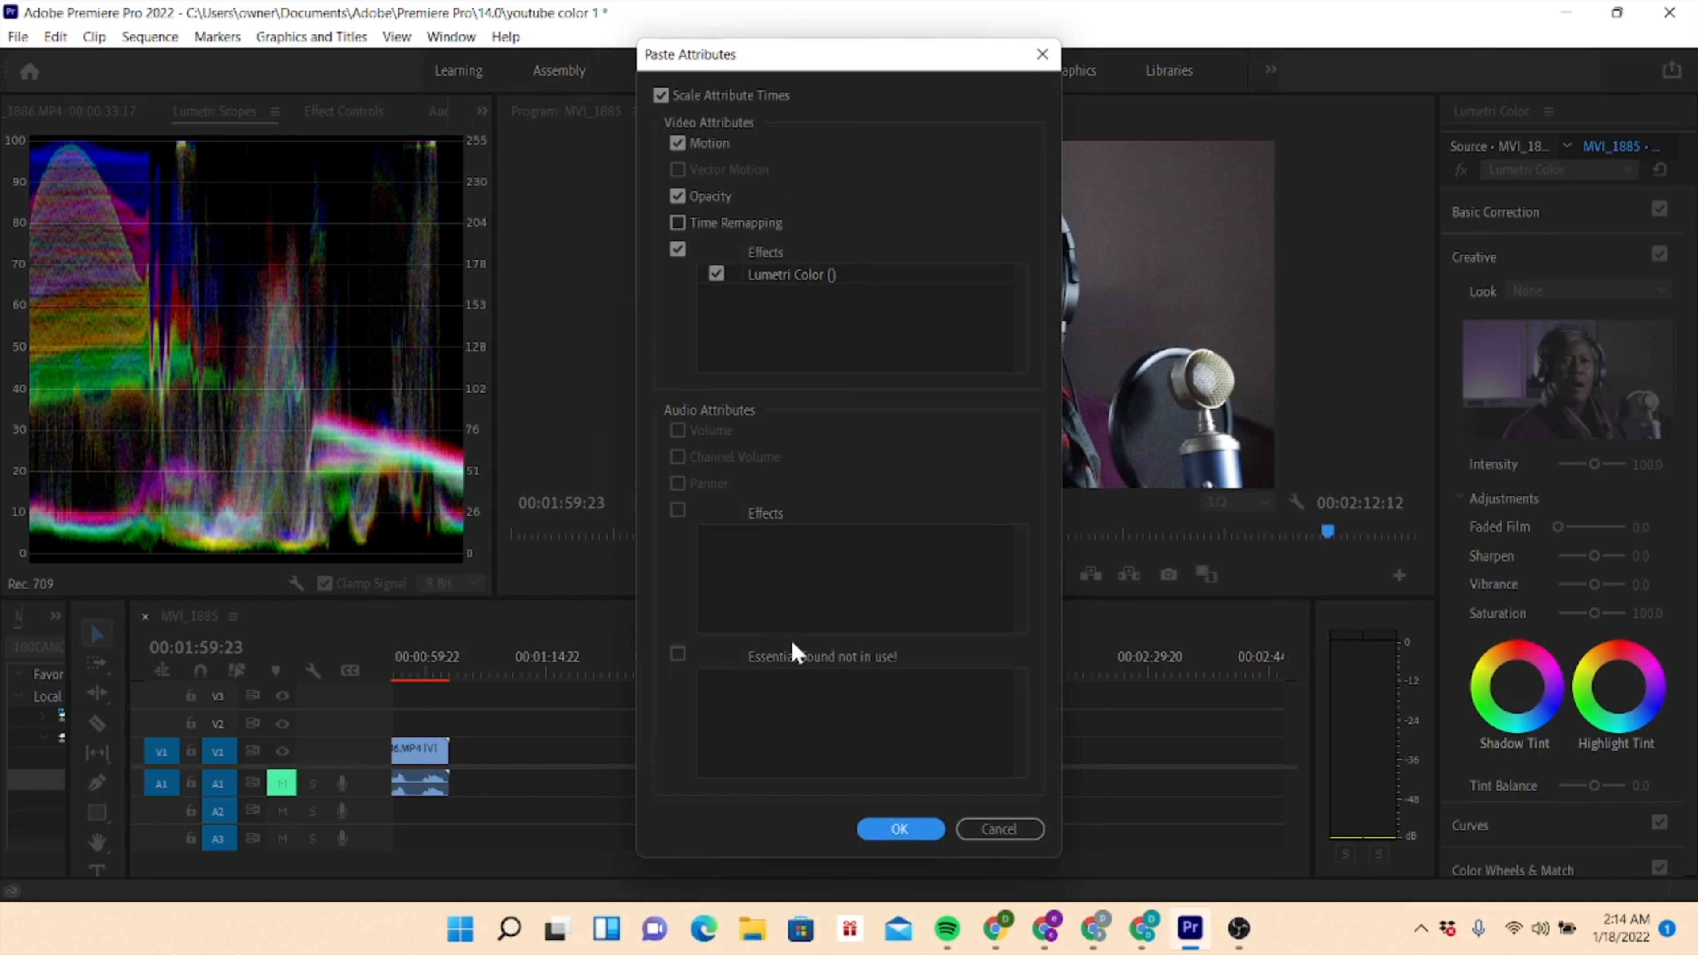
click(886, 831)
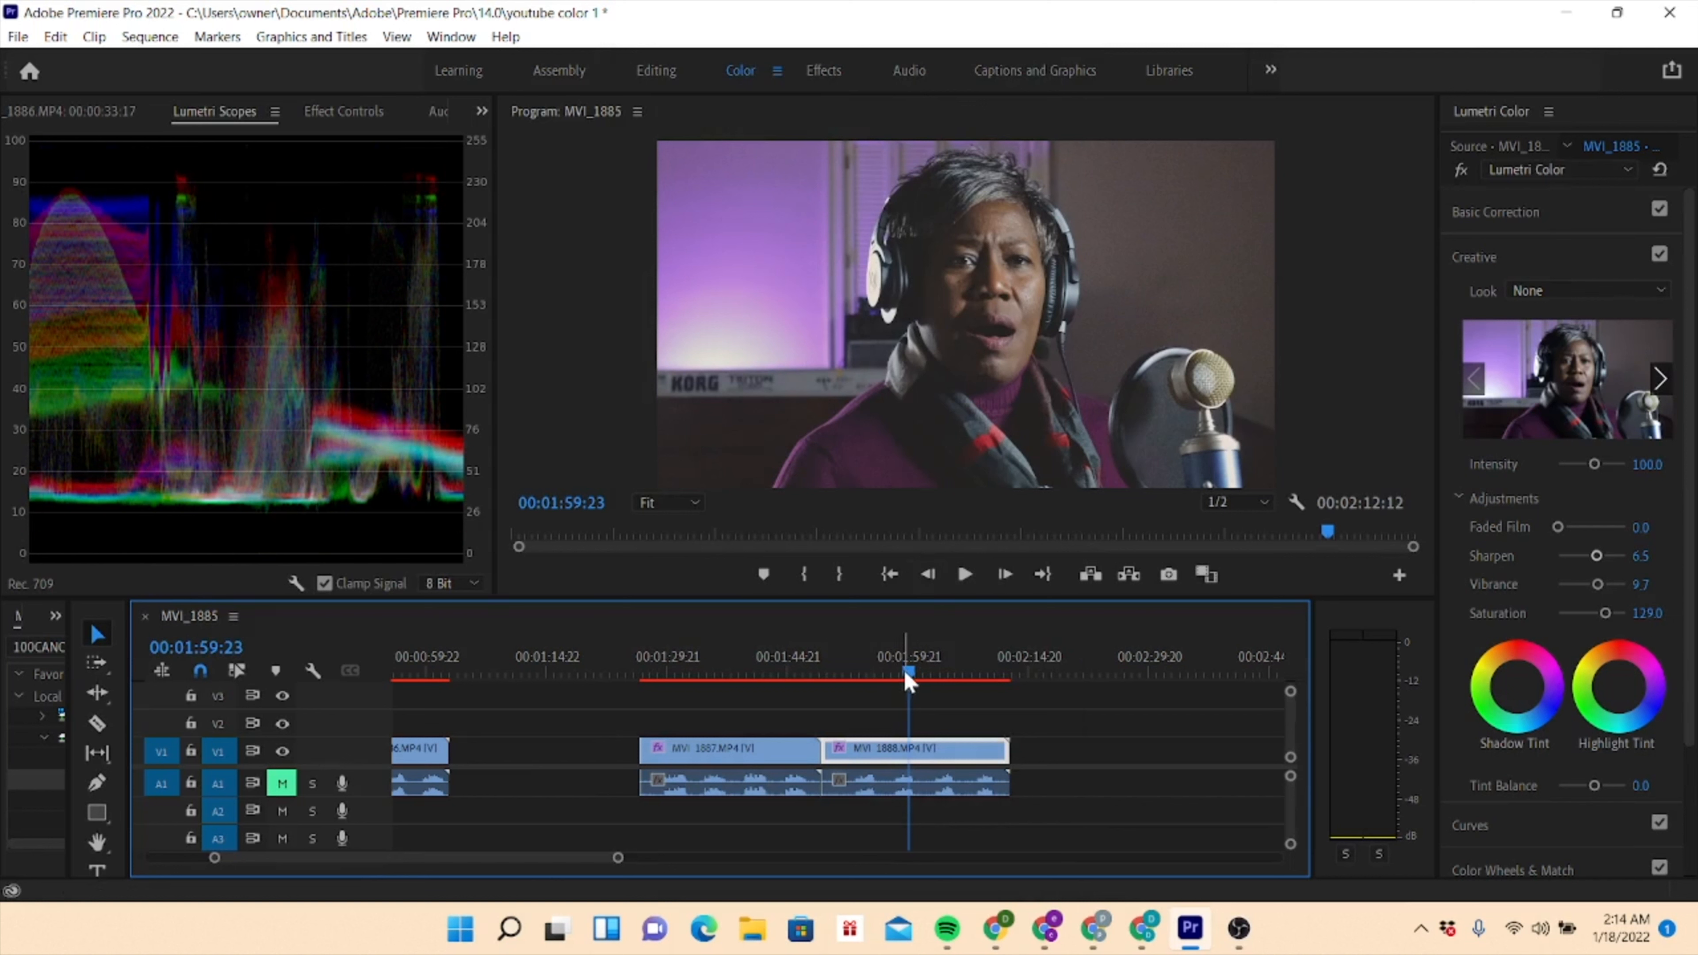
Play the sequence from late in MVI_1887 across the cut into MVI_1888 to review the matching grade.
drag(908, 677, 777, 672)
click(965, 576)
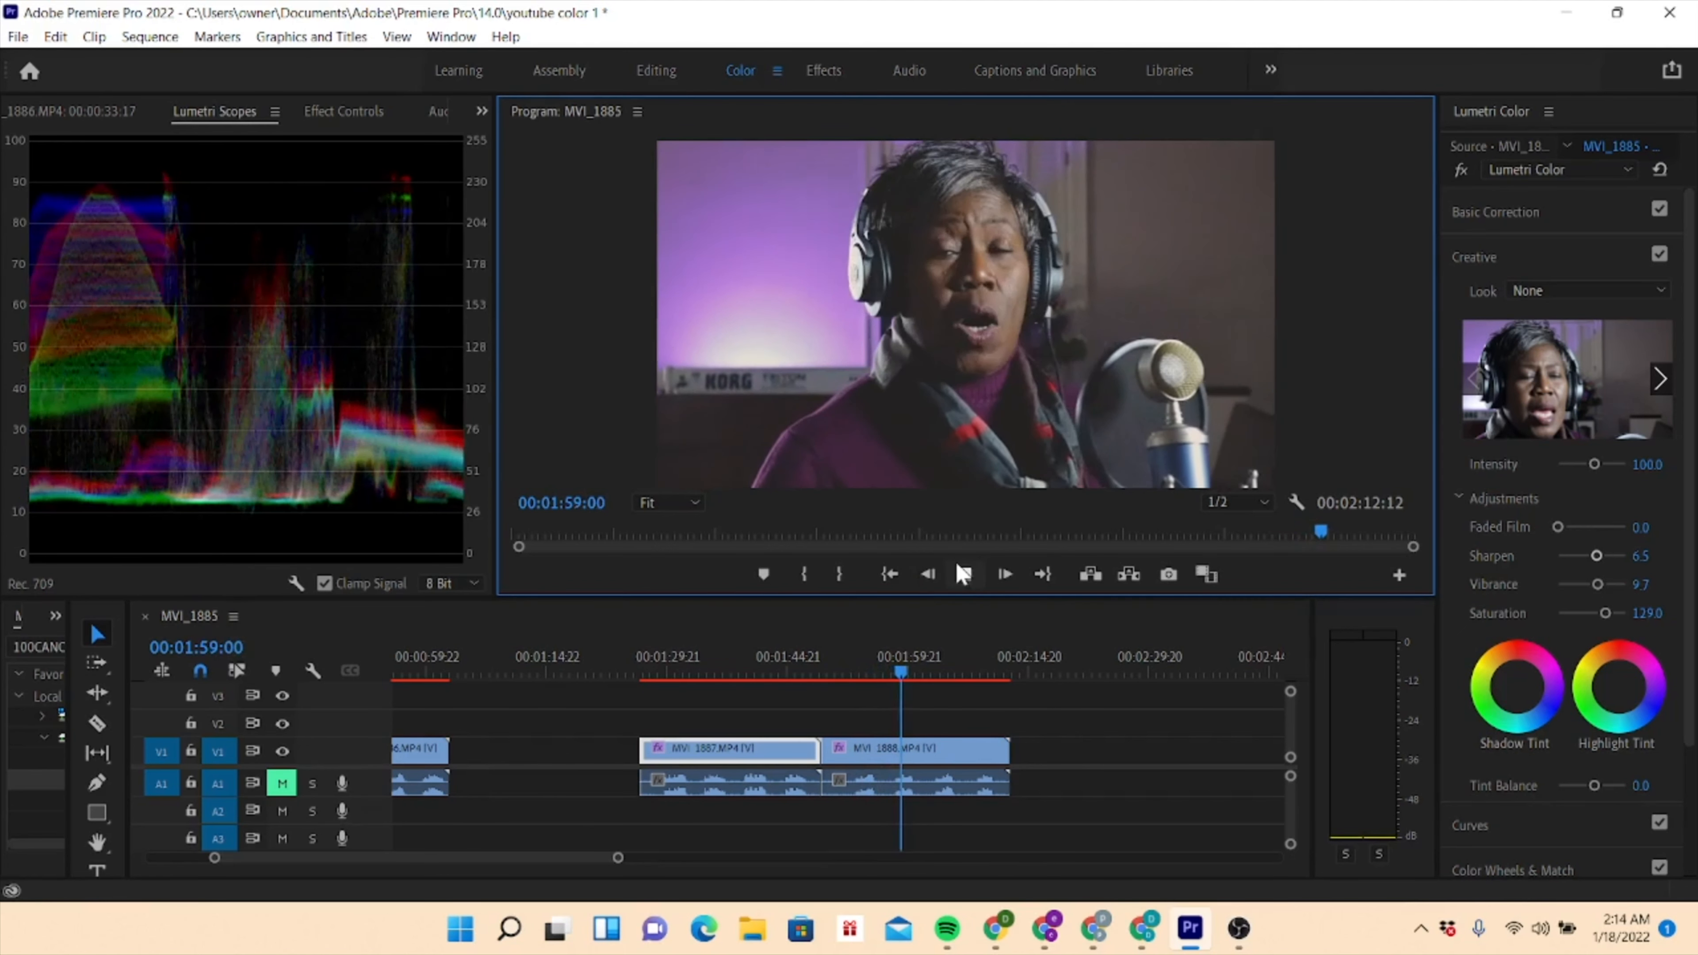
click(966, 575)
Compare the MVI_1888 clip with its Creative and Basic Correction adjustments off and on, leaving both enabled.
click(912, 753)
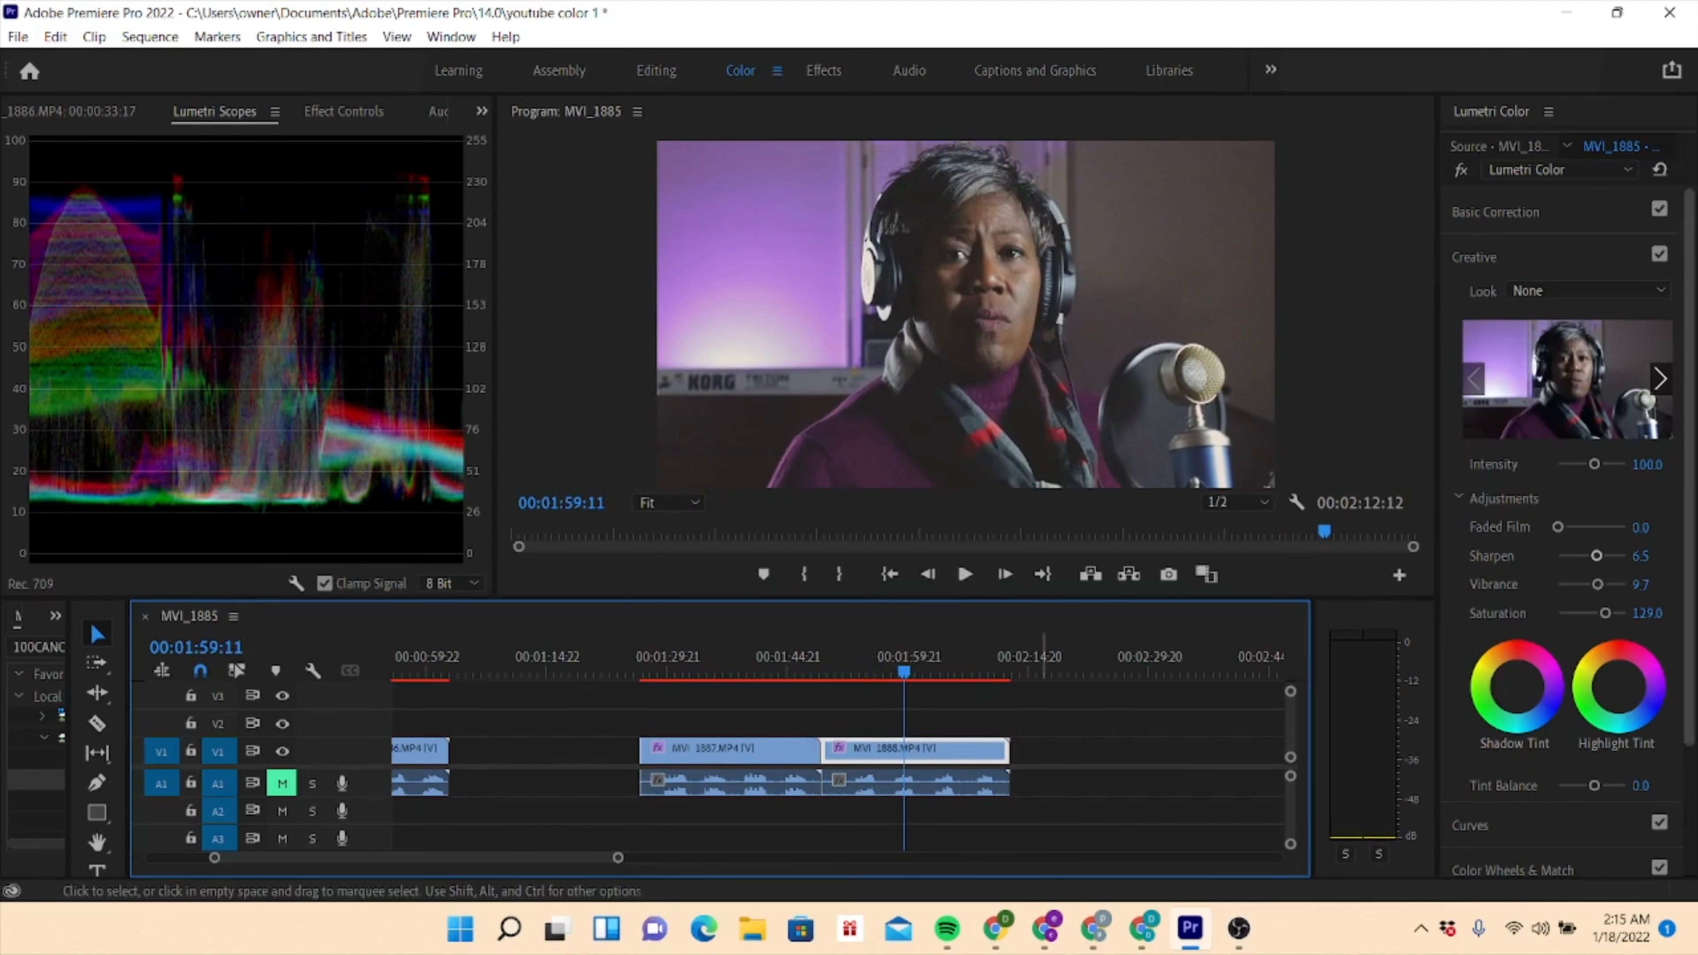
click(1655, 249)
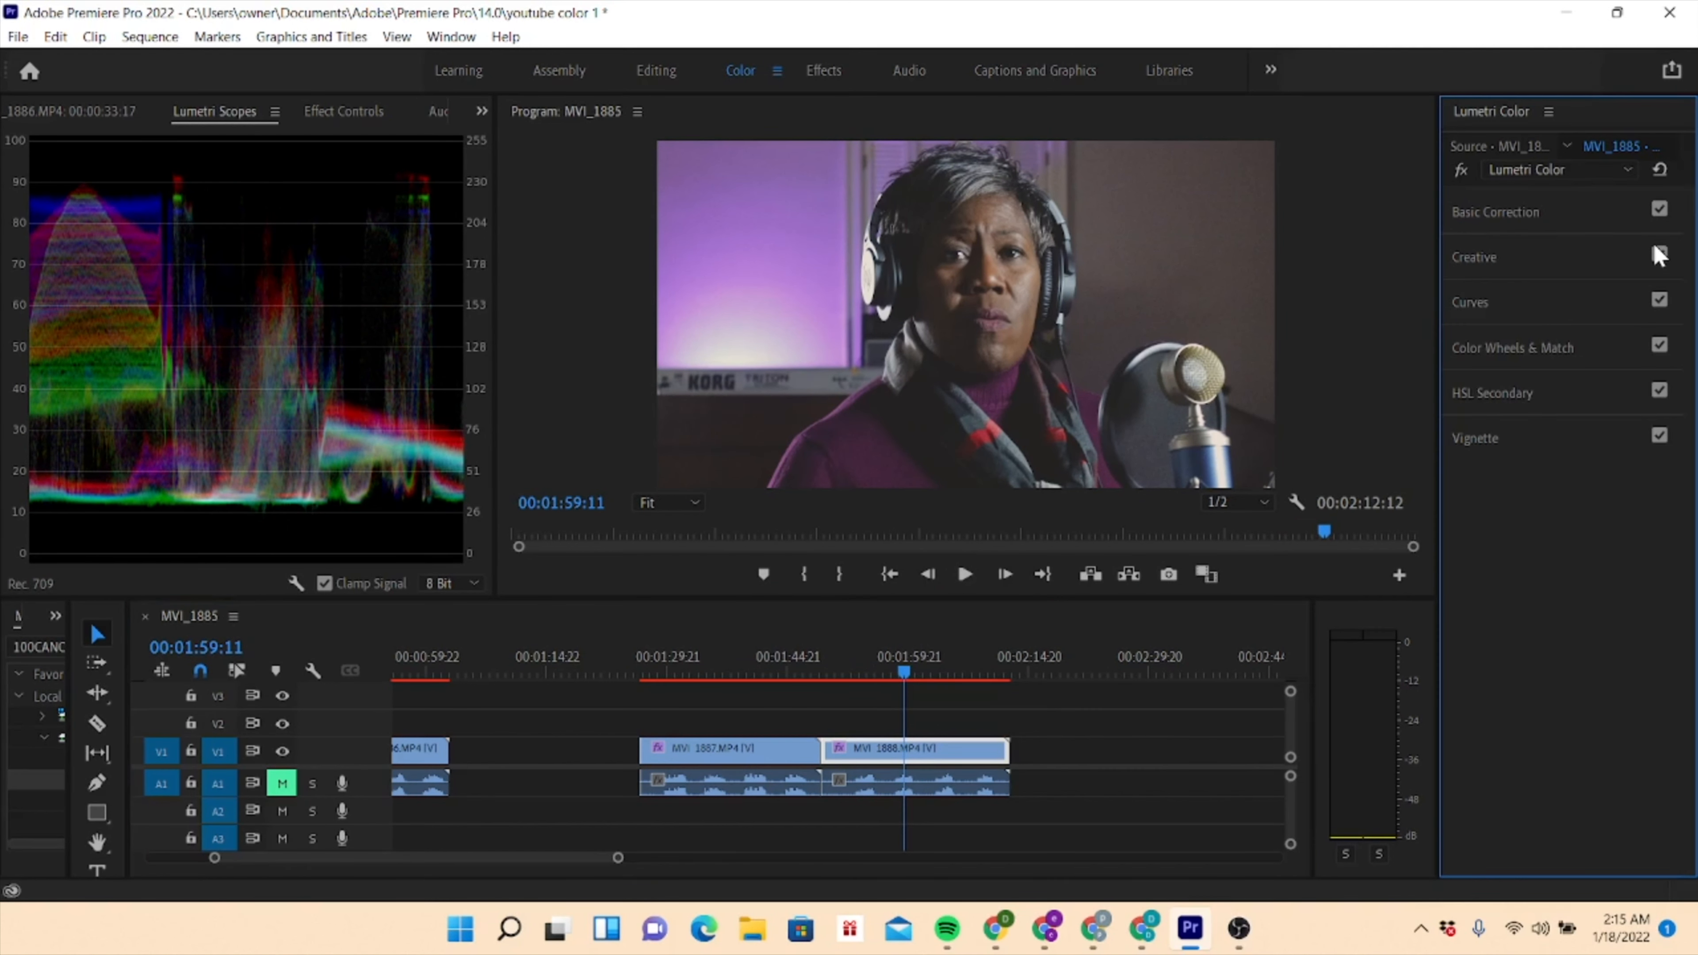
click(1659, 255)
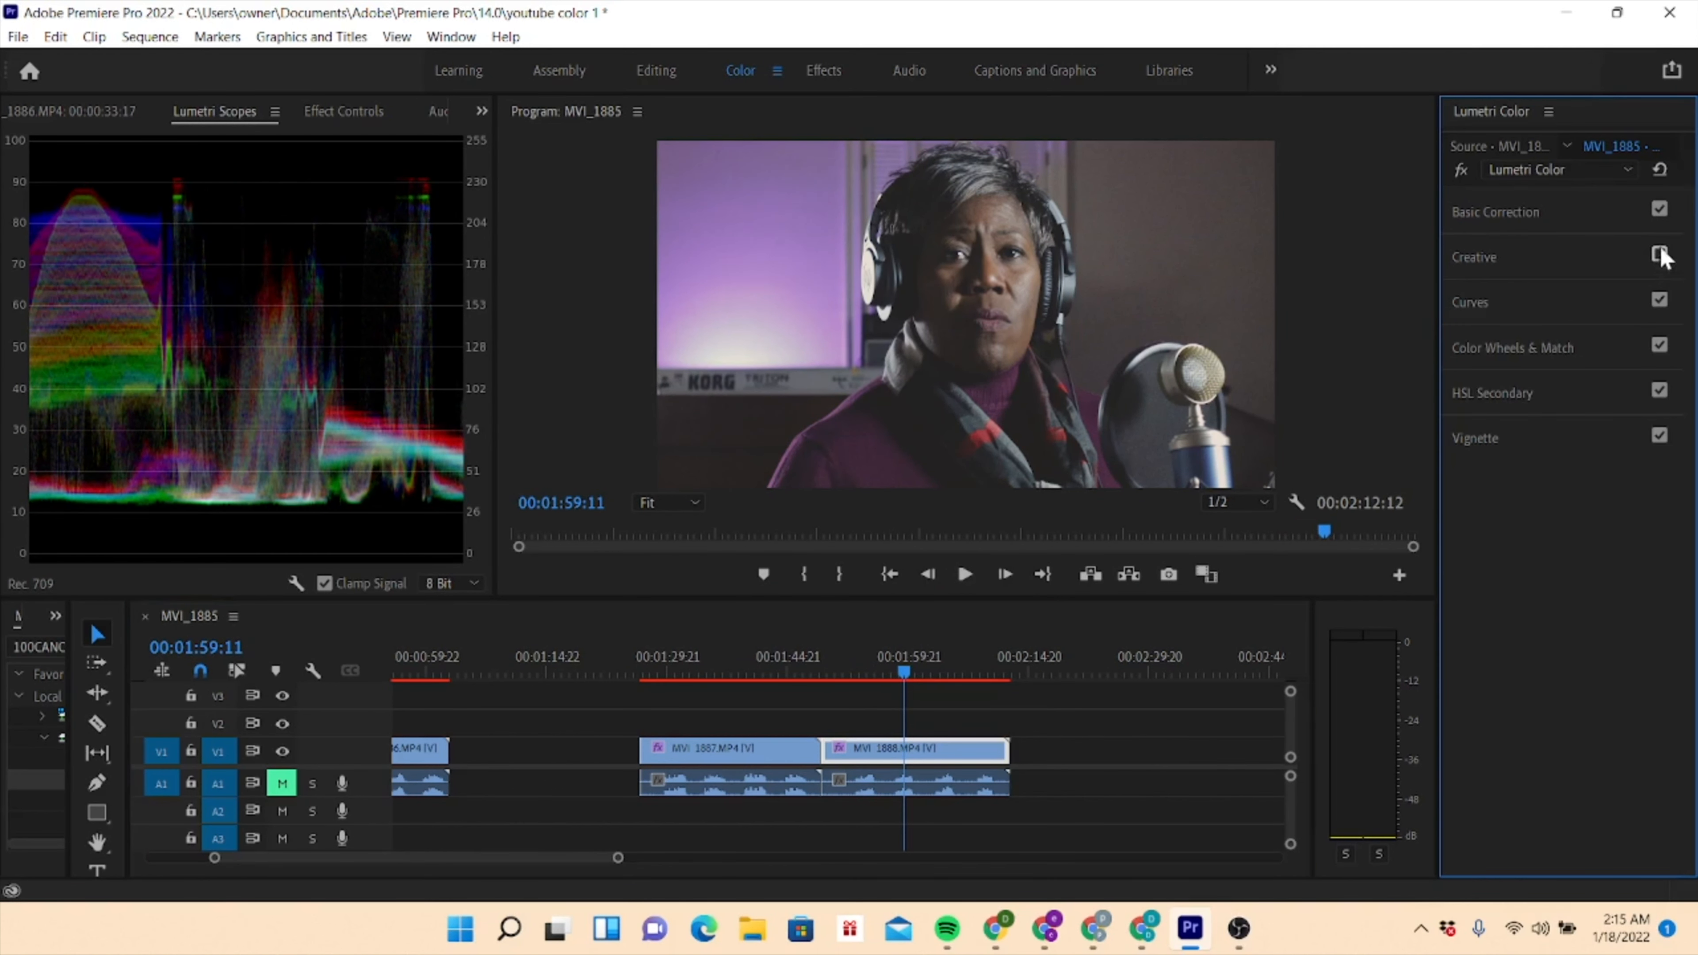
click(1658, 210)
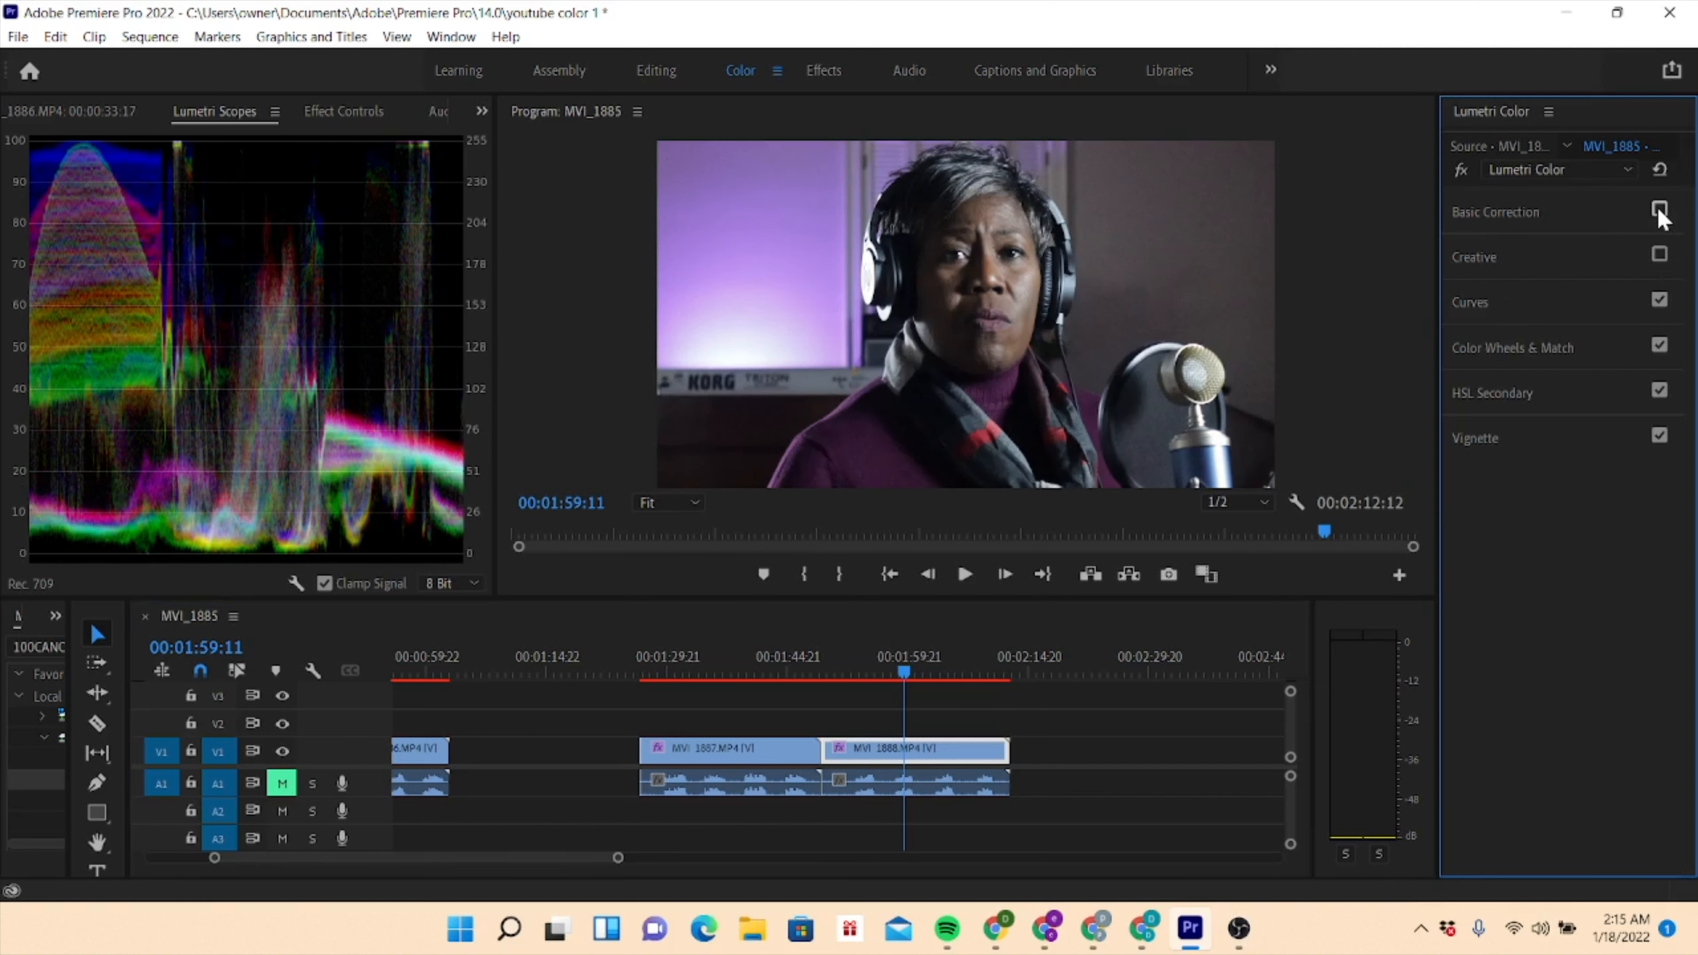
click(1657, 211)
click(1658, 256)
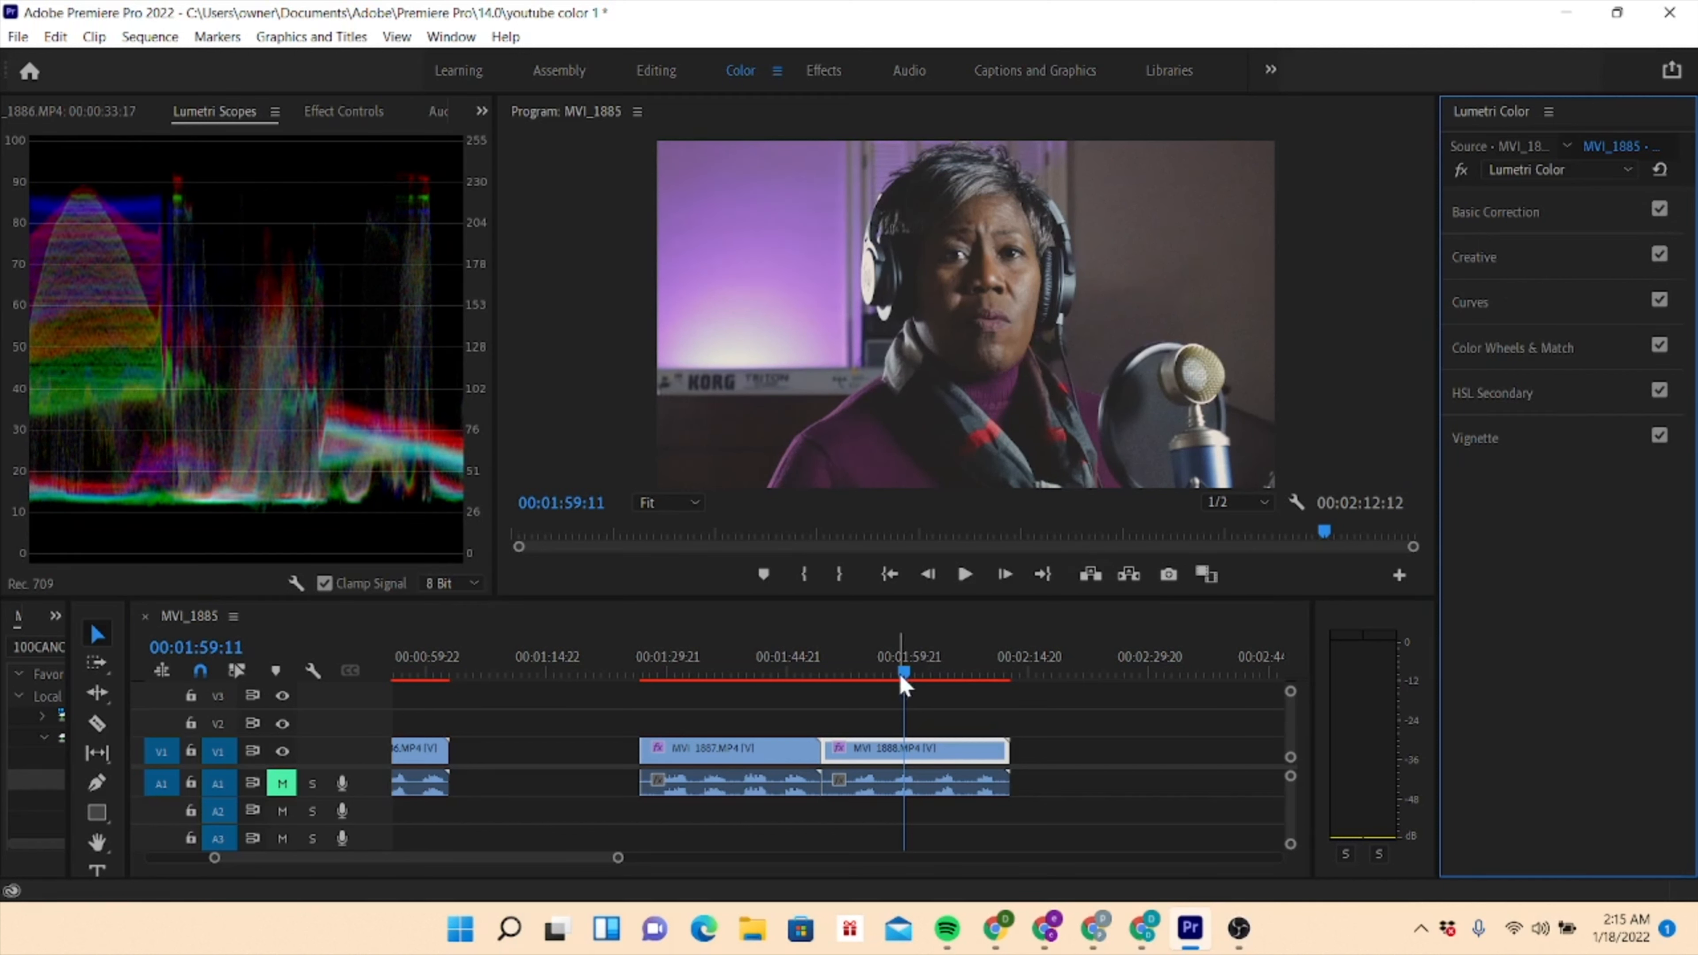
Move the playhead back to 00:01:42:21 within the MVI_1887 clip.
drag(906, 681, 773, 672)
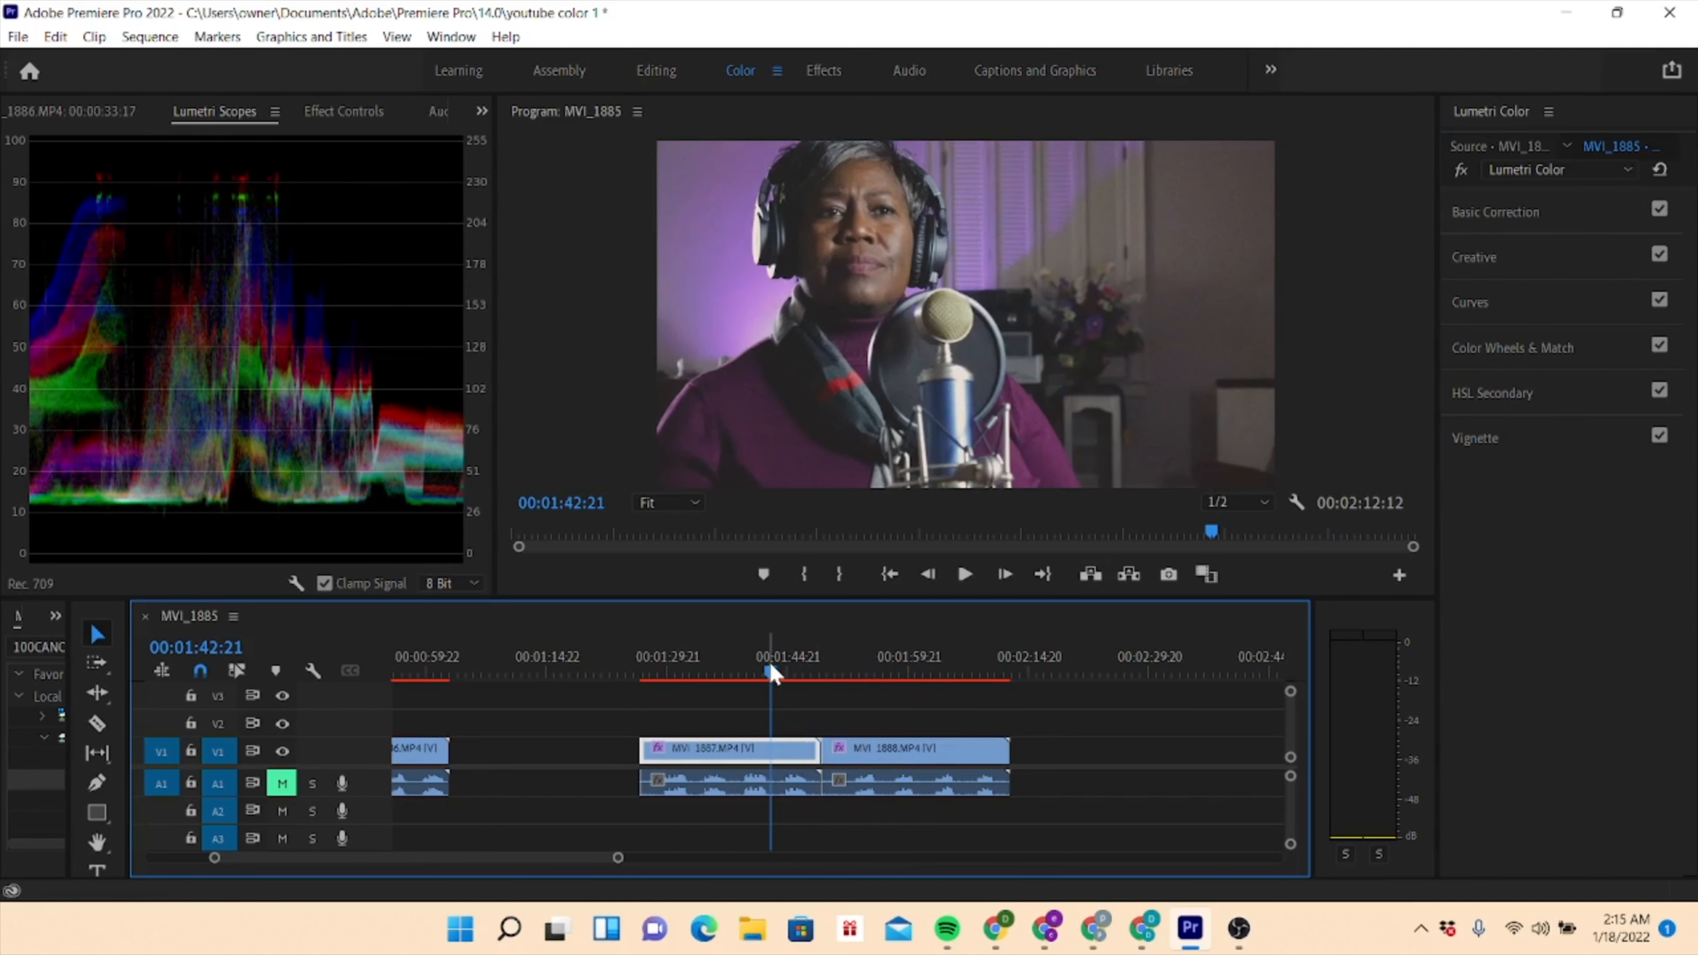